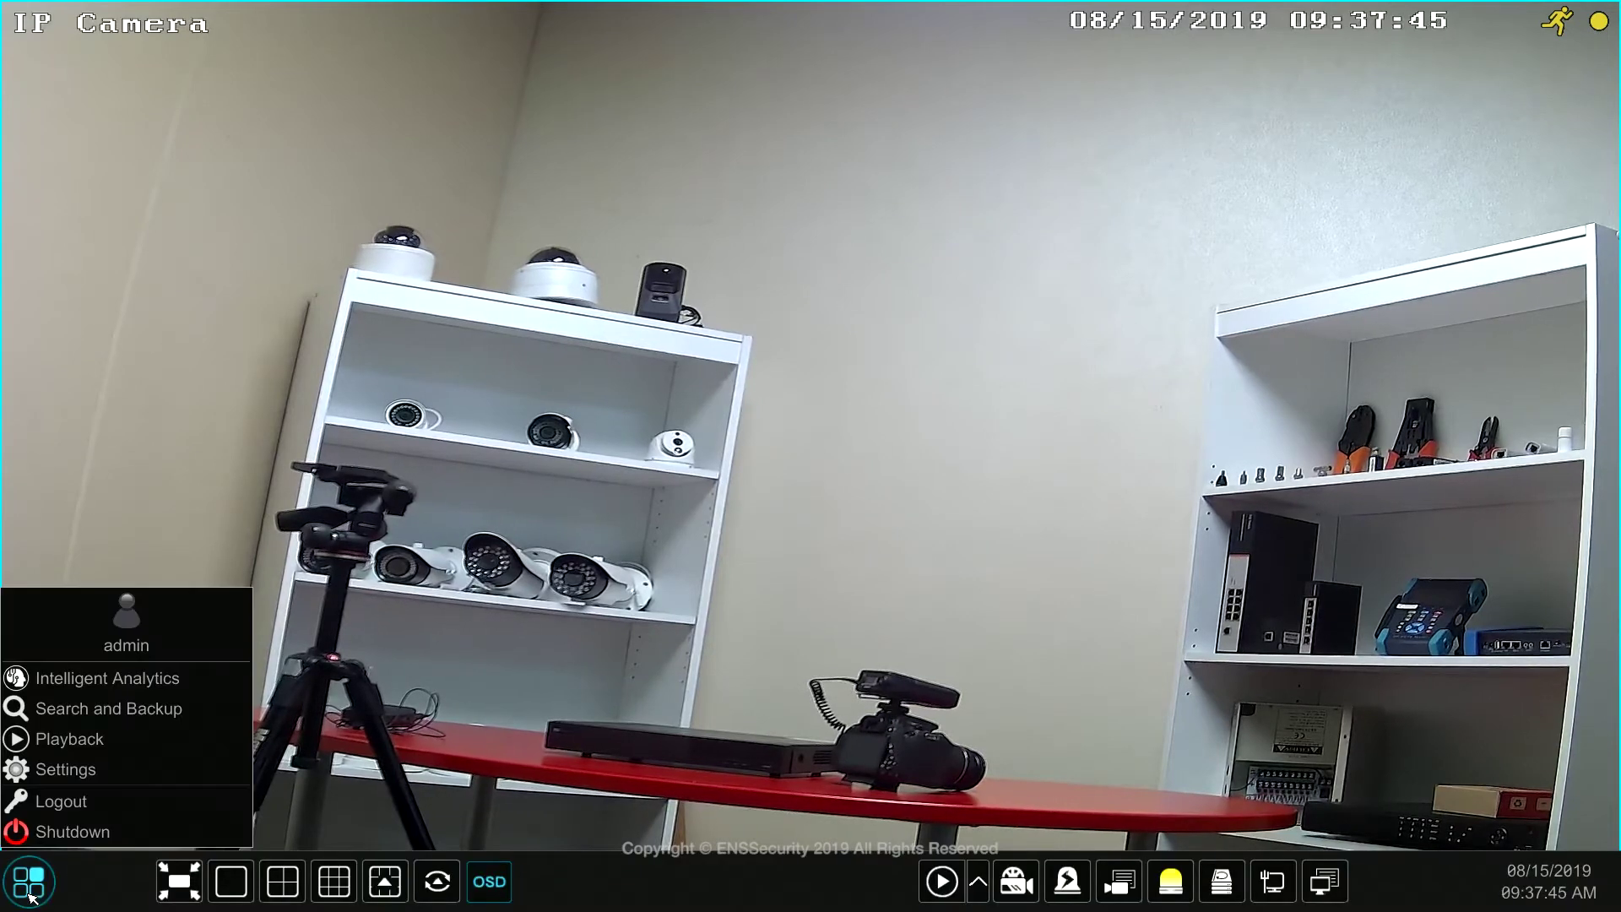
# Open the NVR settings menu with its Camera, Record, Alarm, Disk, Network and System sections.
pyautogui.click(95, 770)
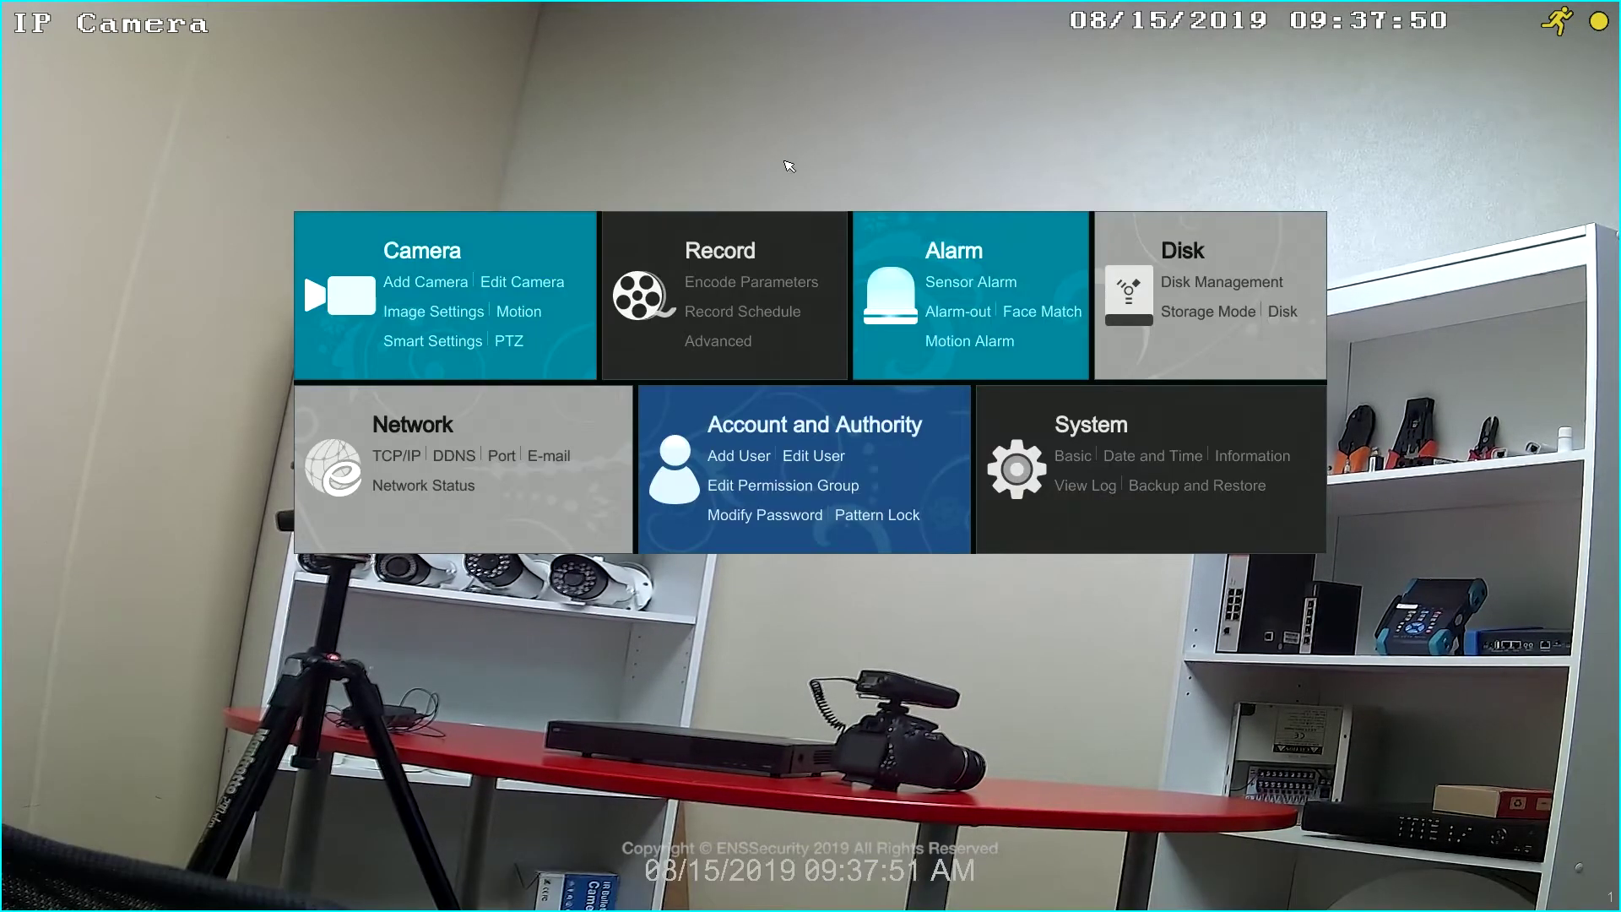
# Set the record mode to Always(24x7)+Motion+Sensor+Analytics Record and accept its stream settings.
pyautogui.click(746, 257)
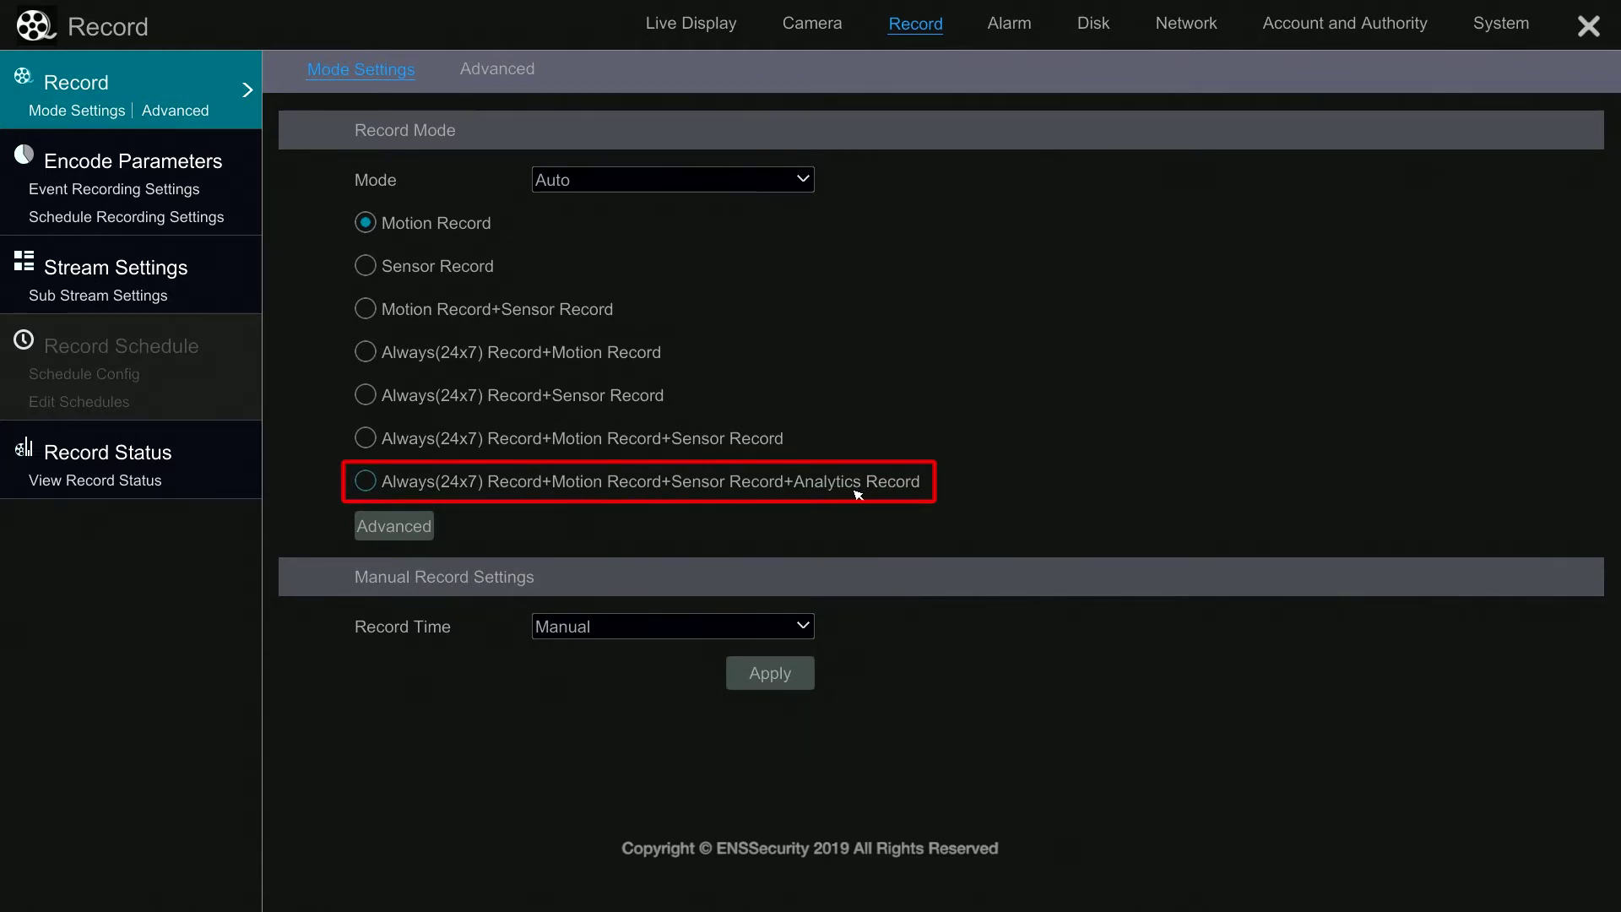
pyautogui.click(399, 526)
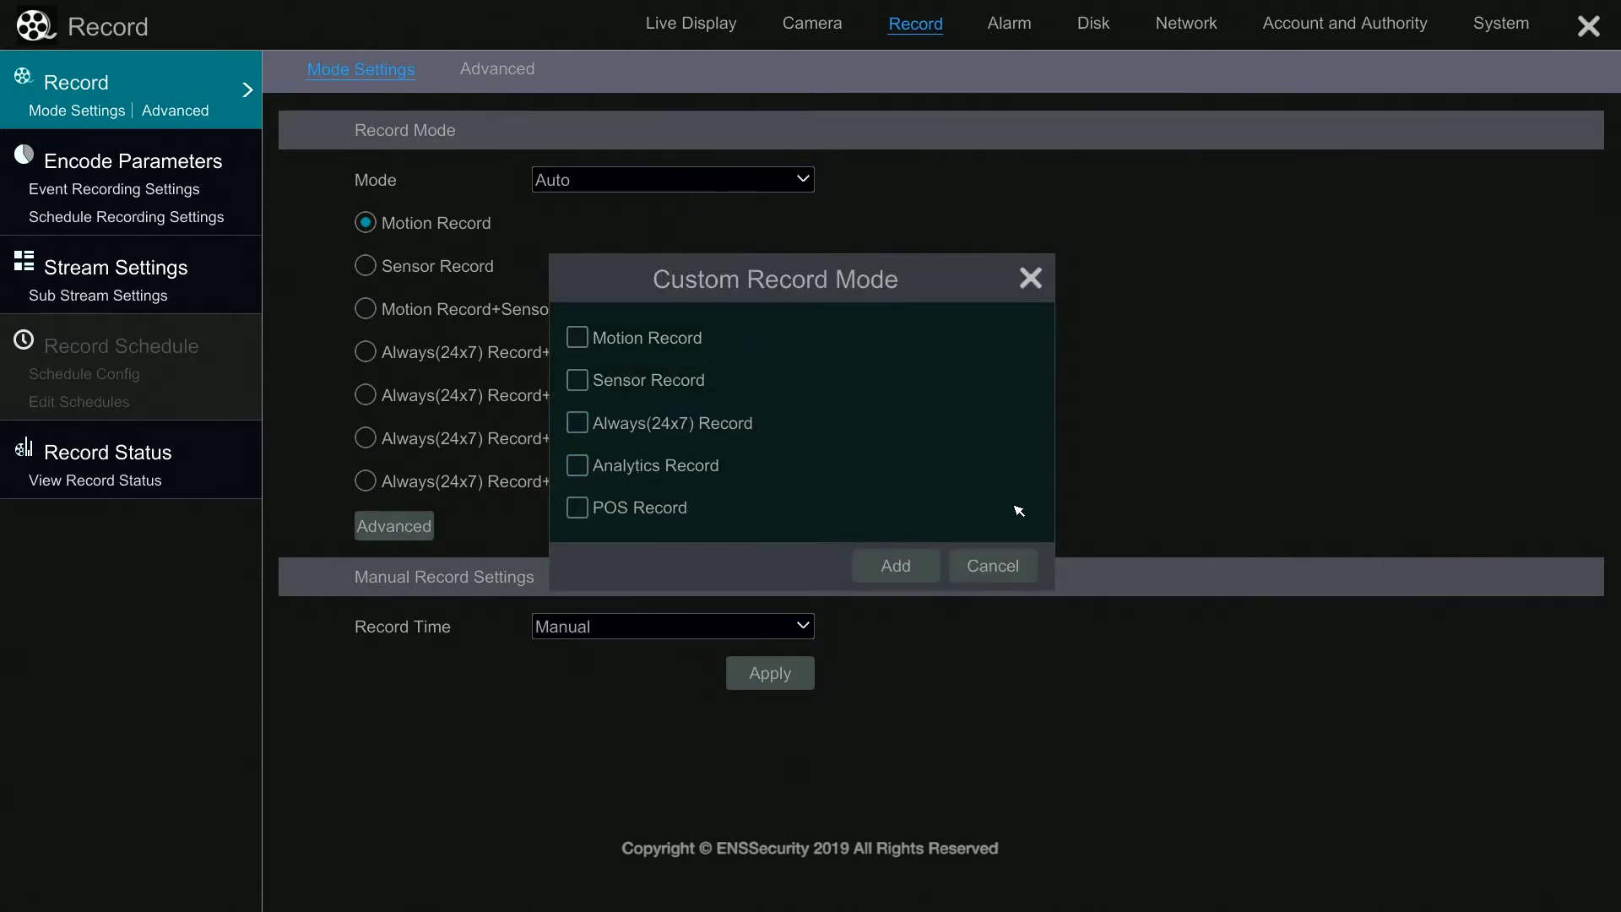
pyautogui.click(996, 566)
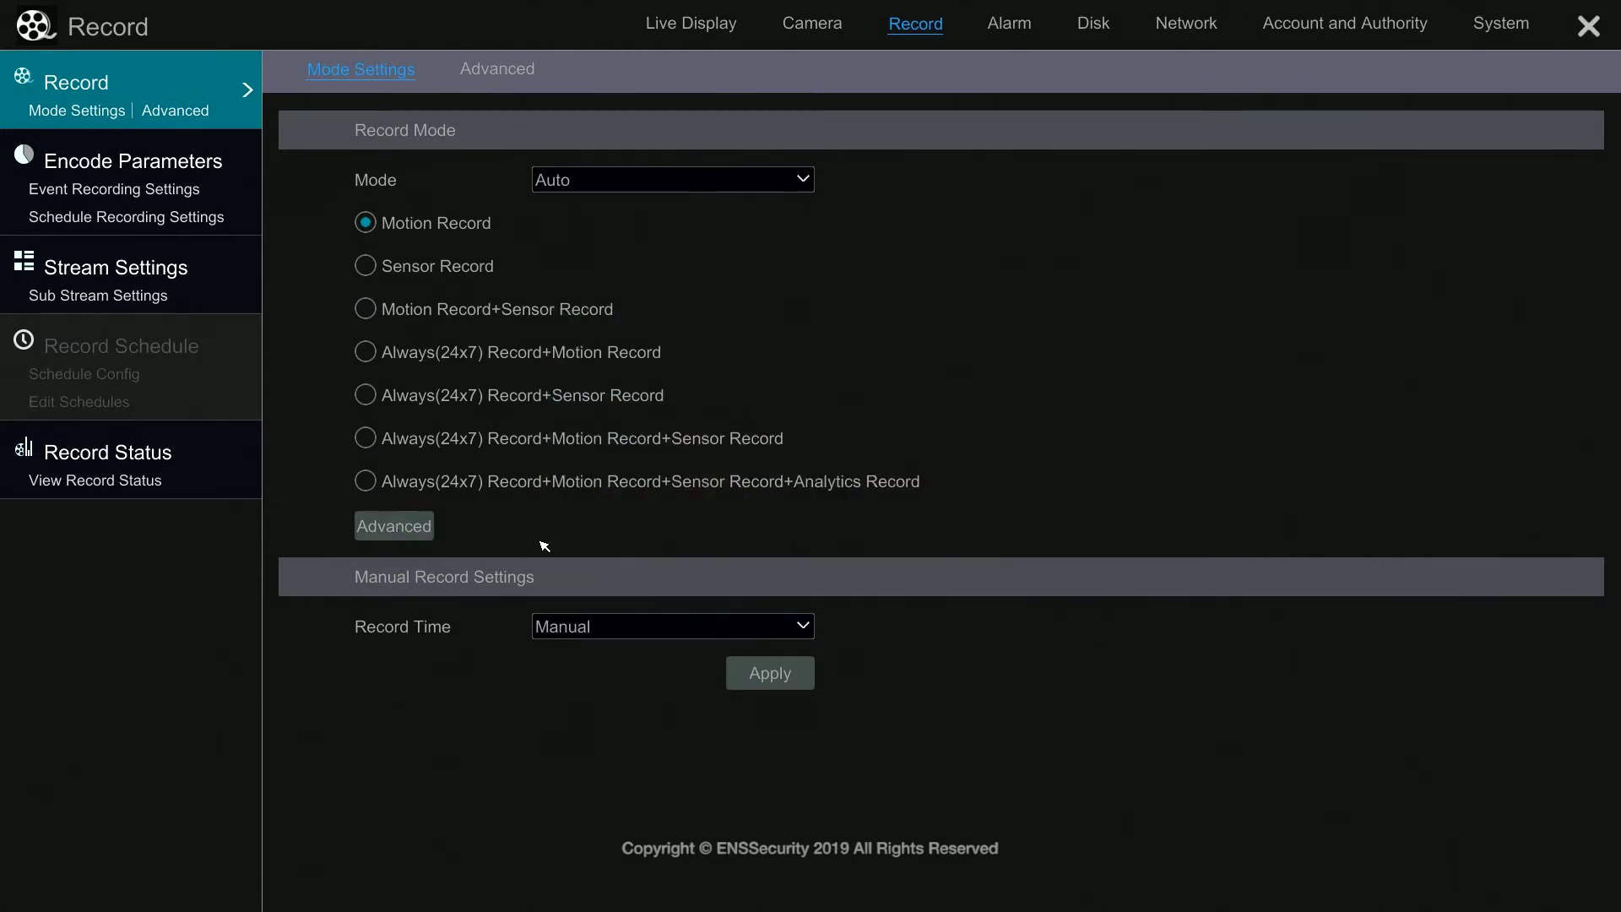
pyautogui.click(407, 485)
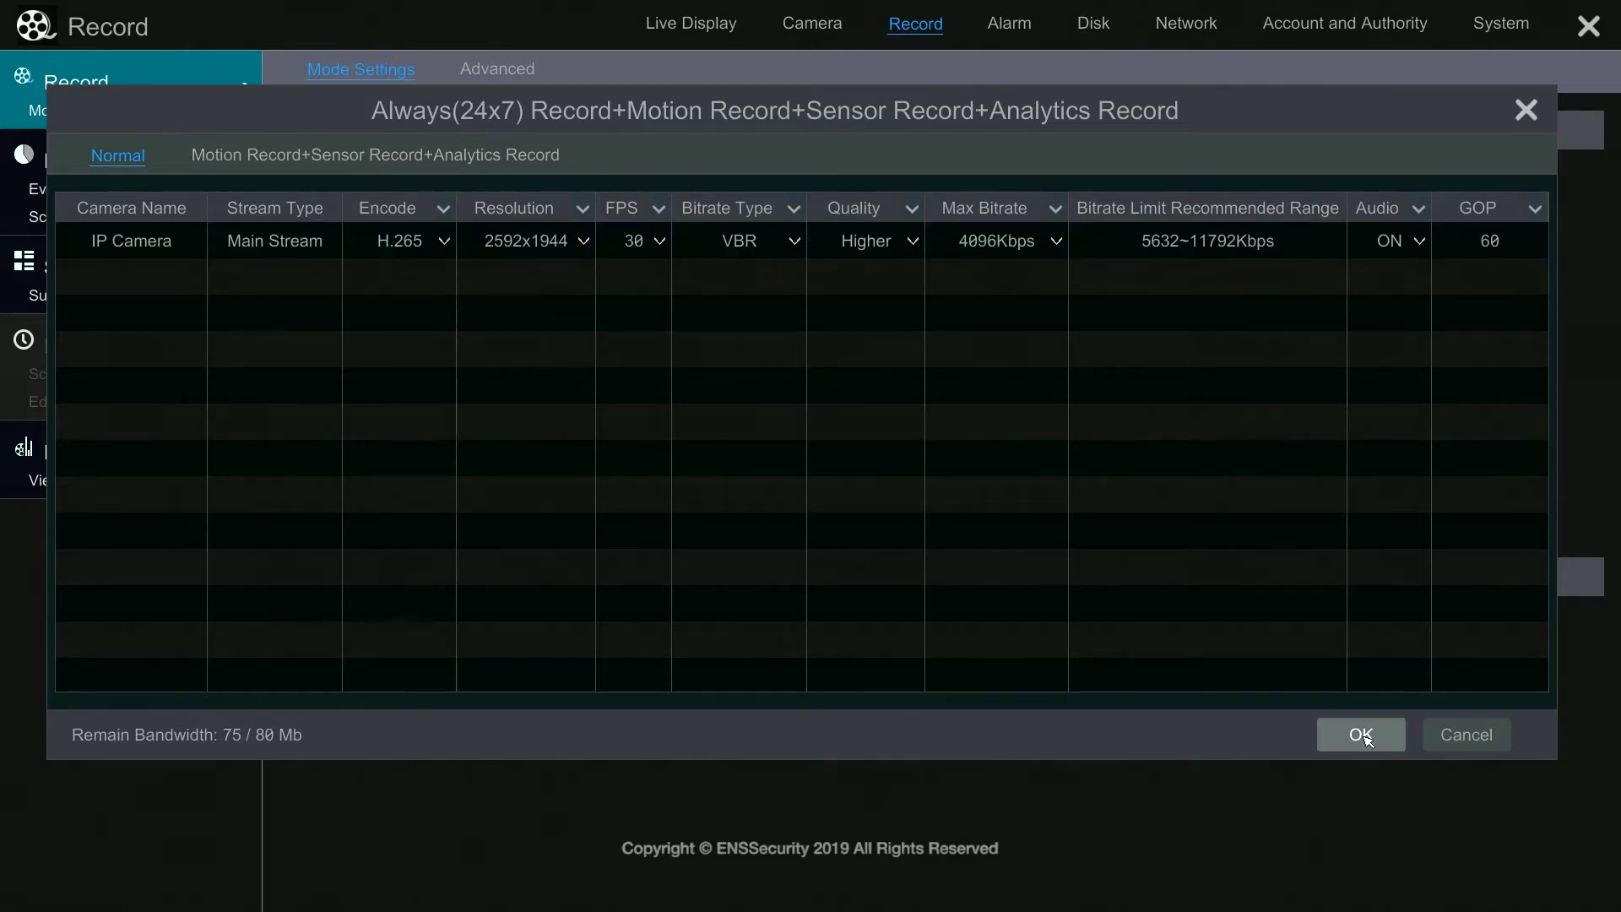
pyautogui.click(1361, 735)
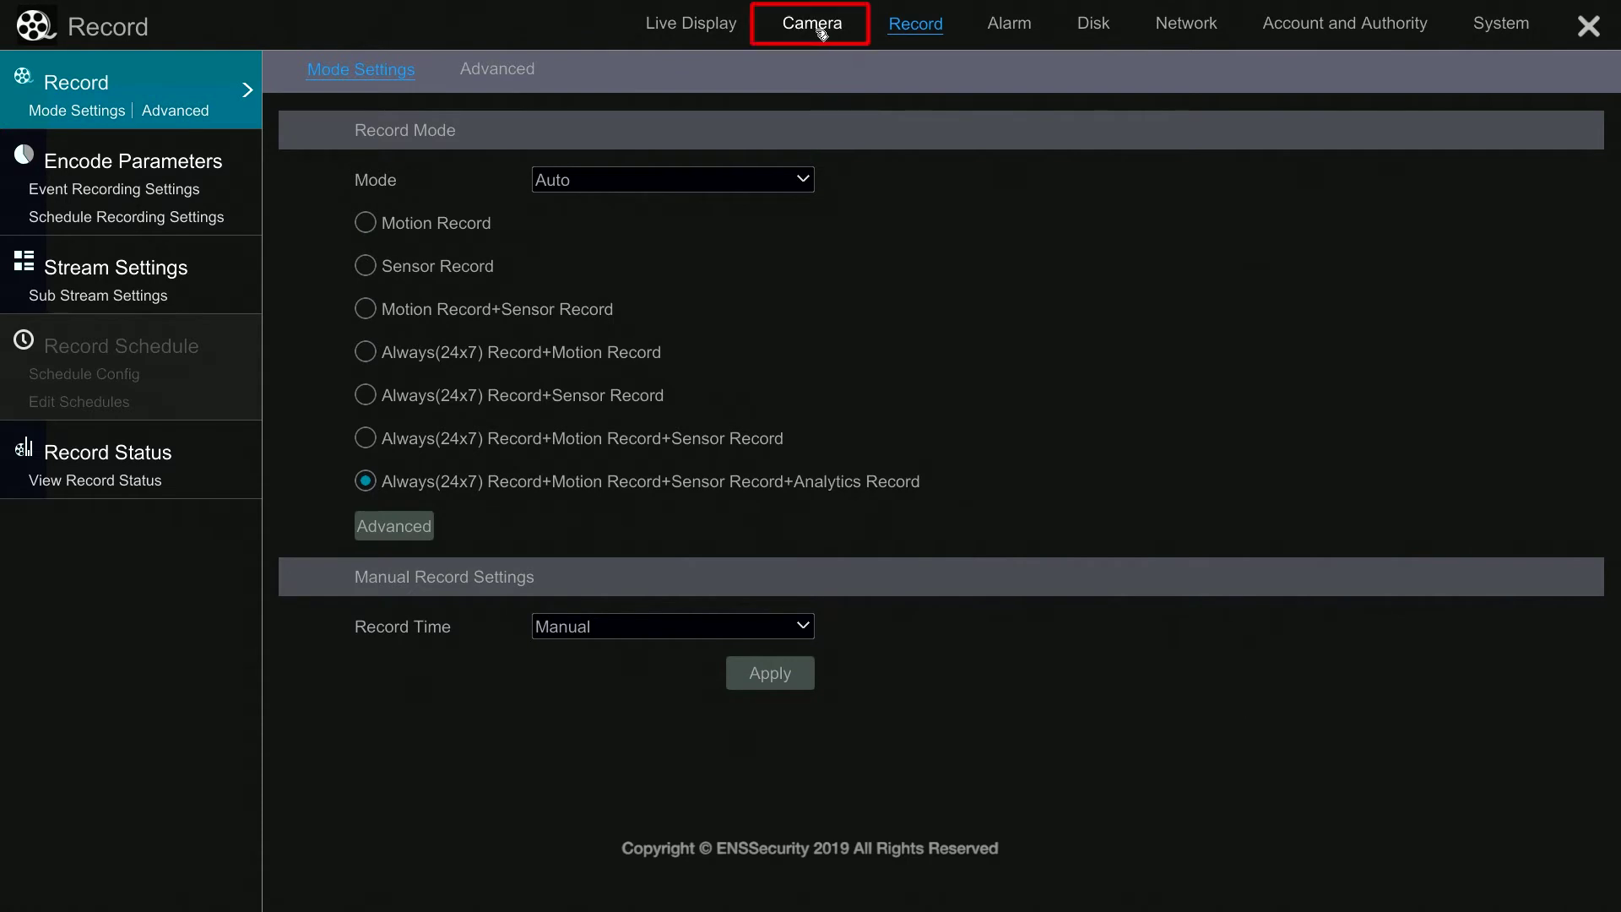
# Save the new record mode and go to the camera Face Detection settings.
pyautogui.click(1592, 29)
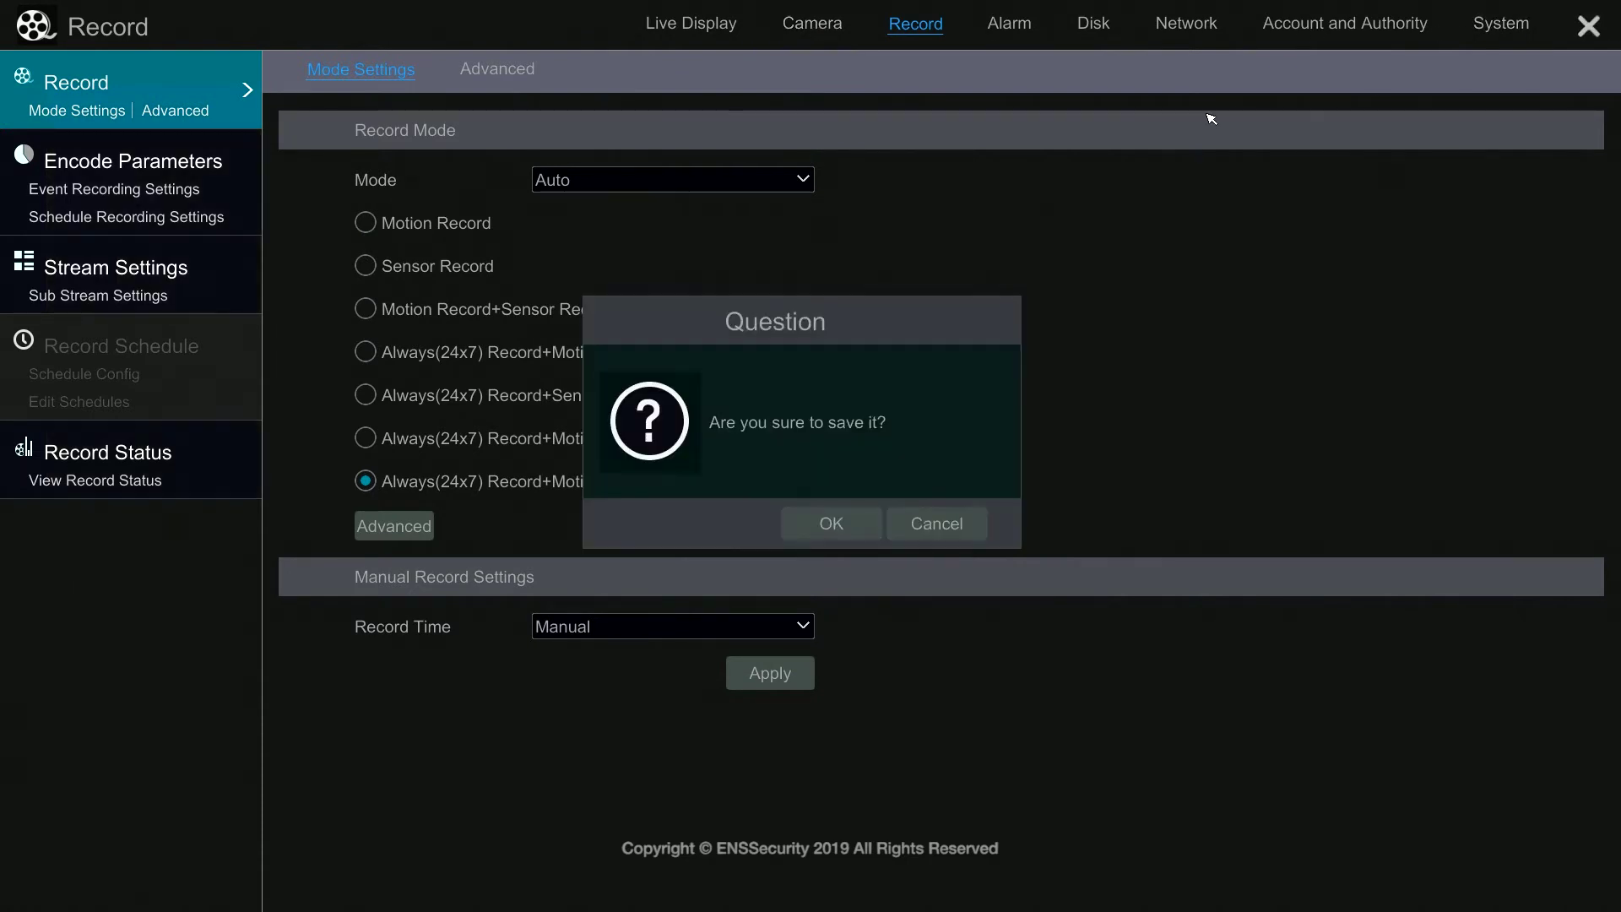
pyautogui.click(832, 523)
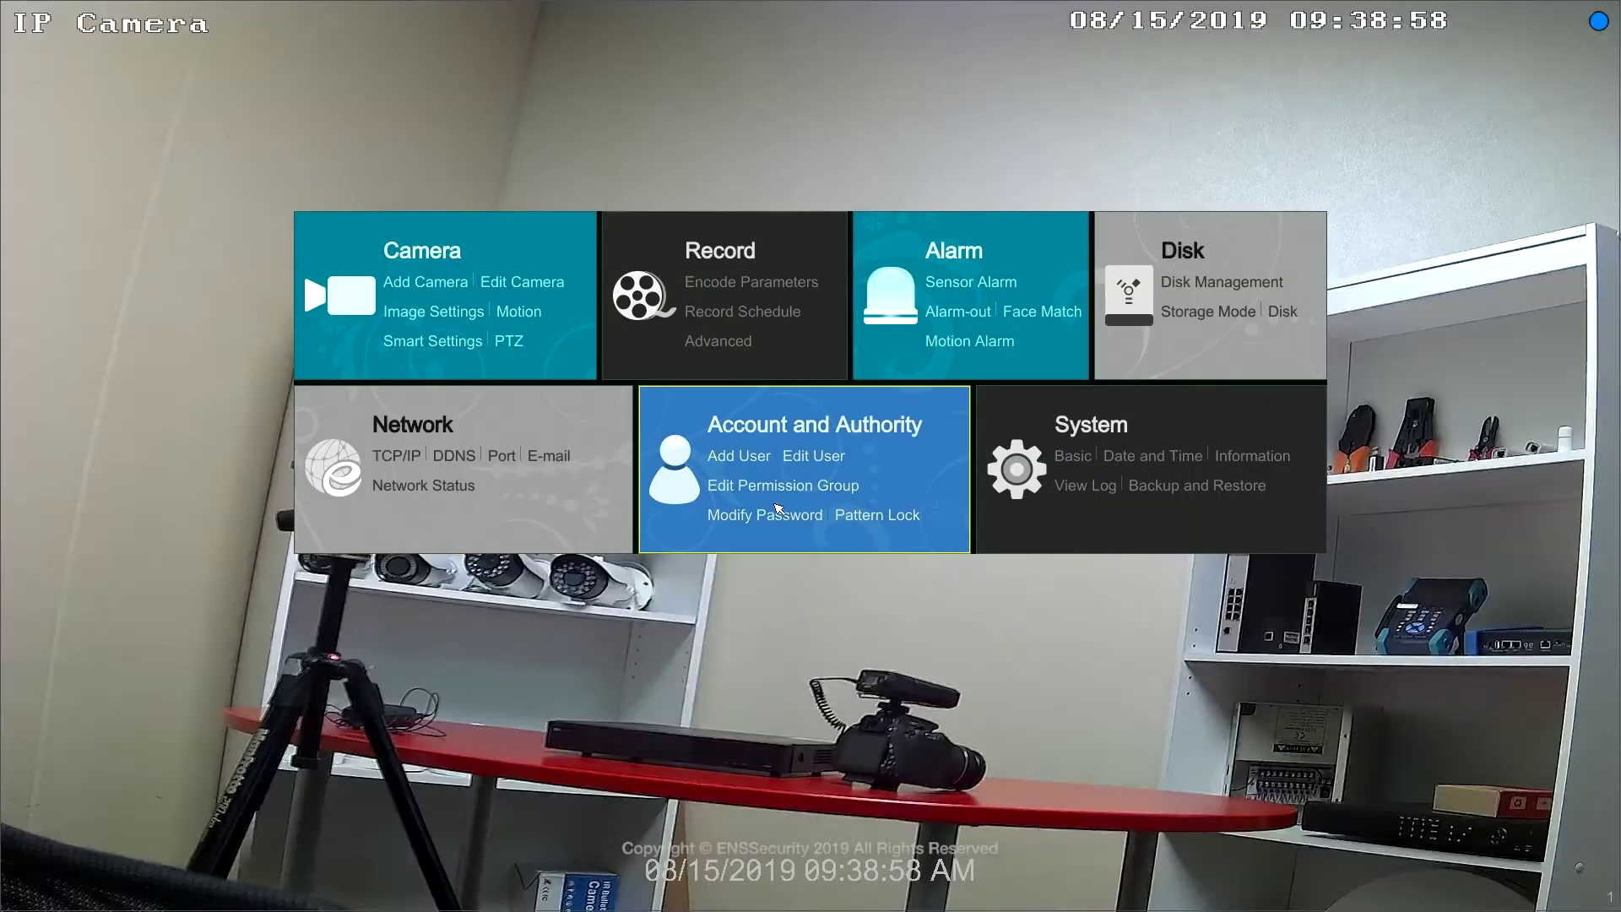
pyautogui.click(430, 254)
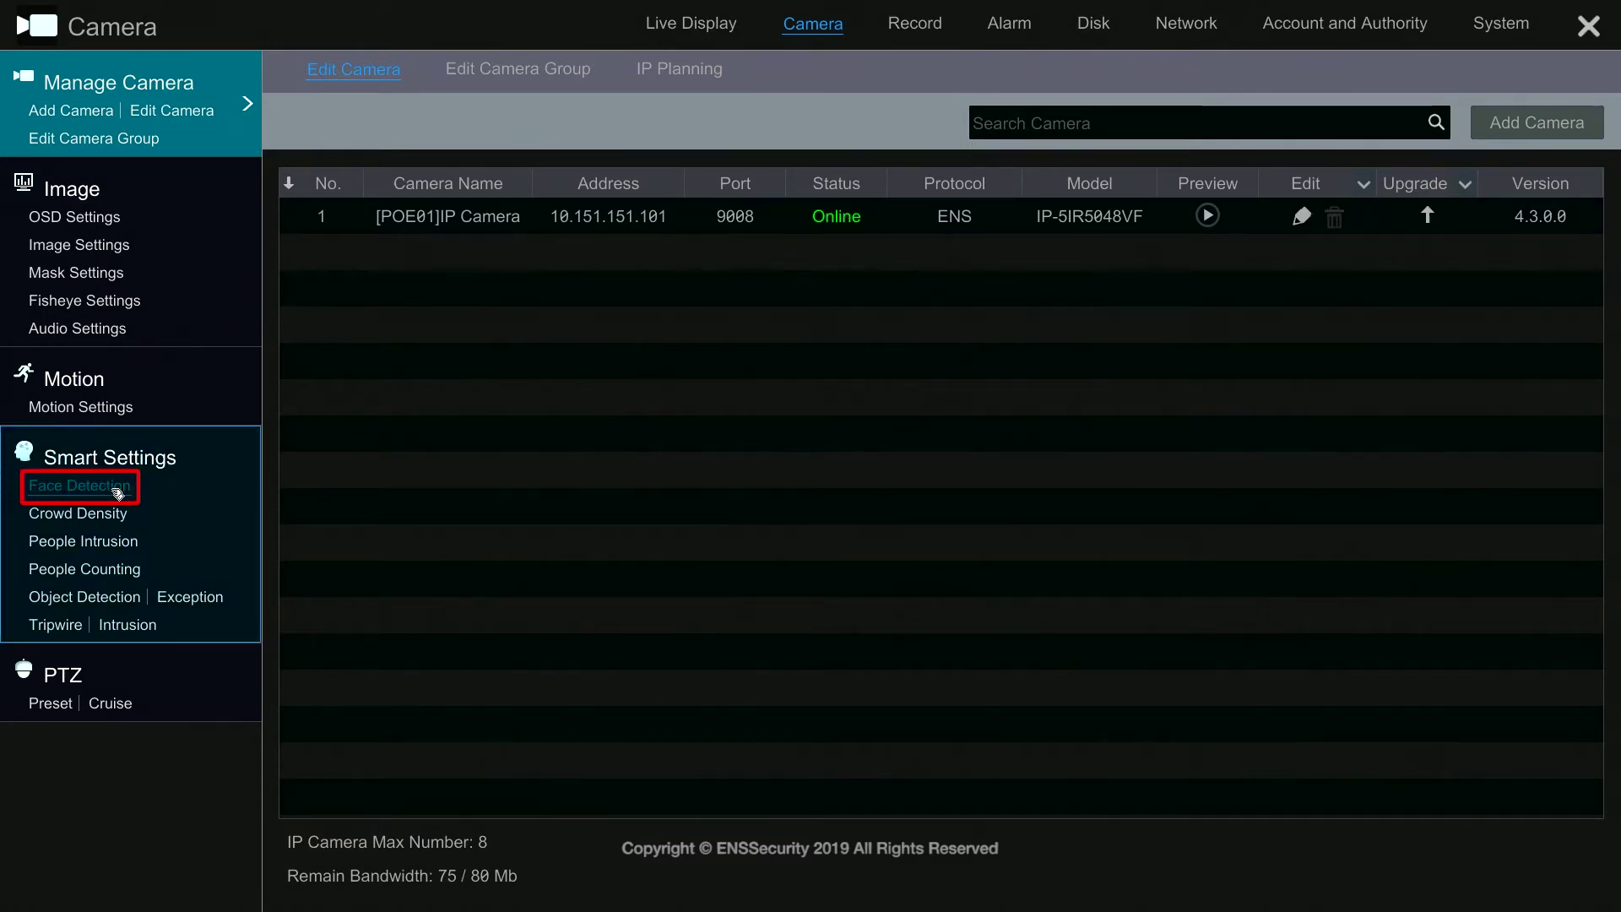
pyautogui.click(123, 489)
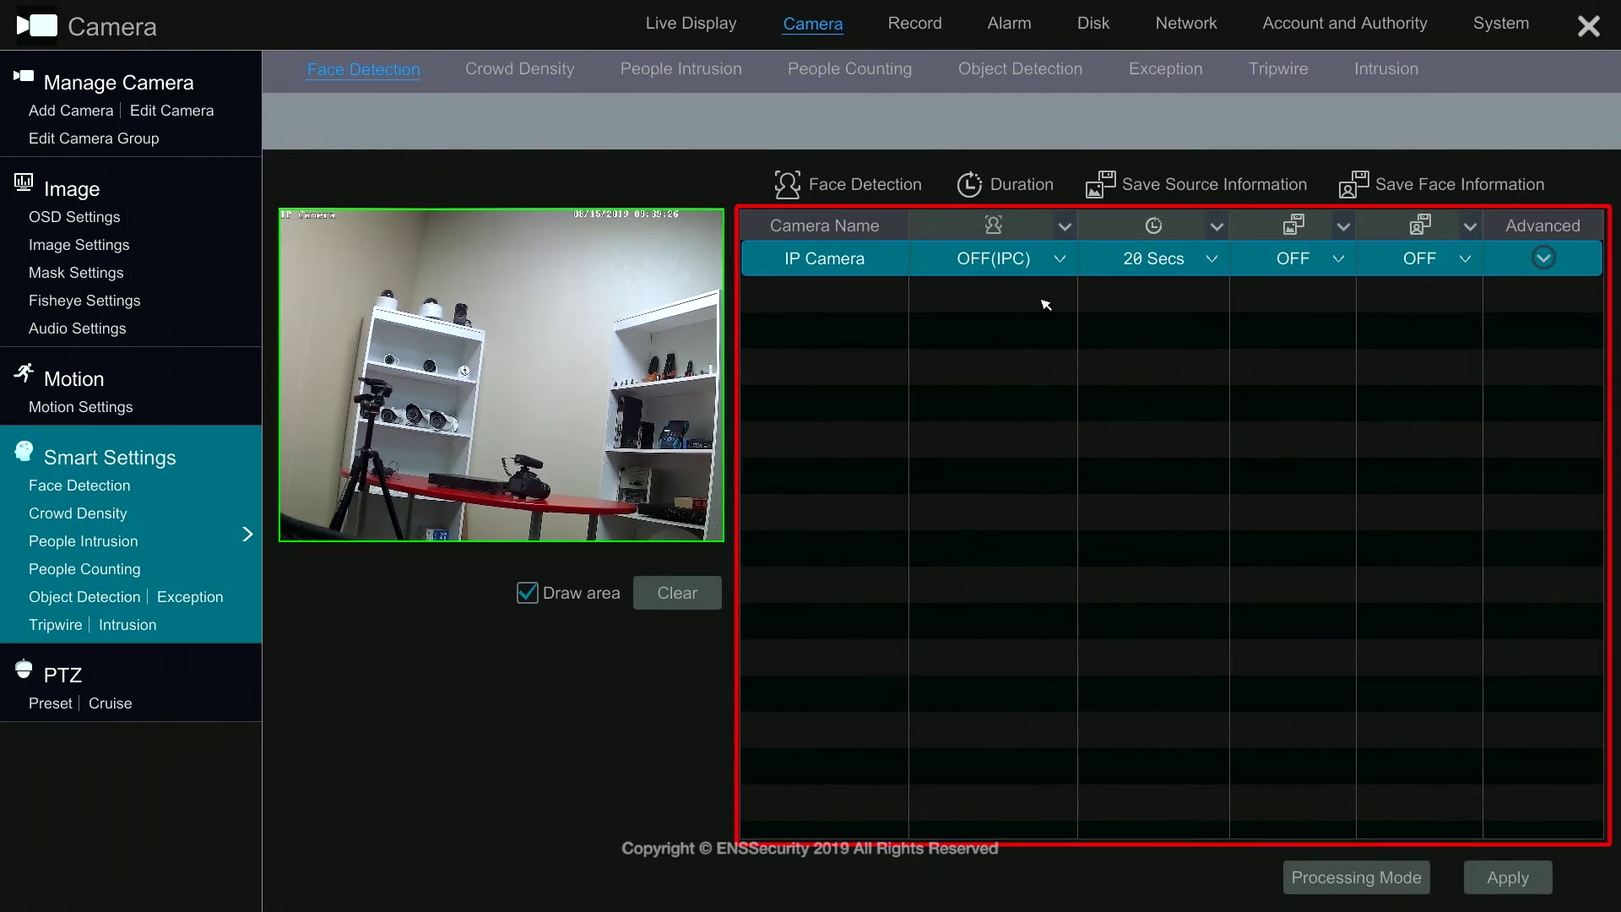
# Set IP Camera's Face Detection, Save Source and Save Face to ON and apply.
pyautogui.click(1061, 254)
pyautogui.click(1021, 296)
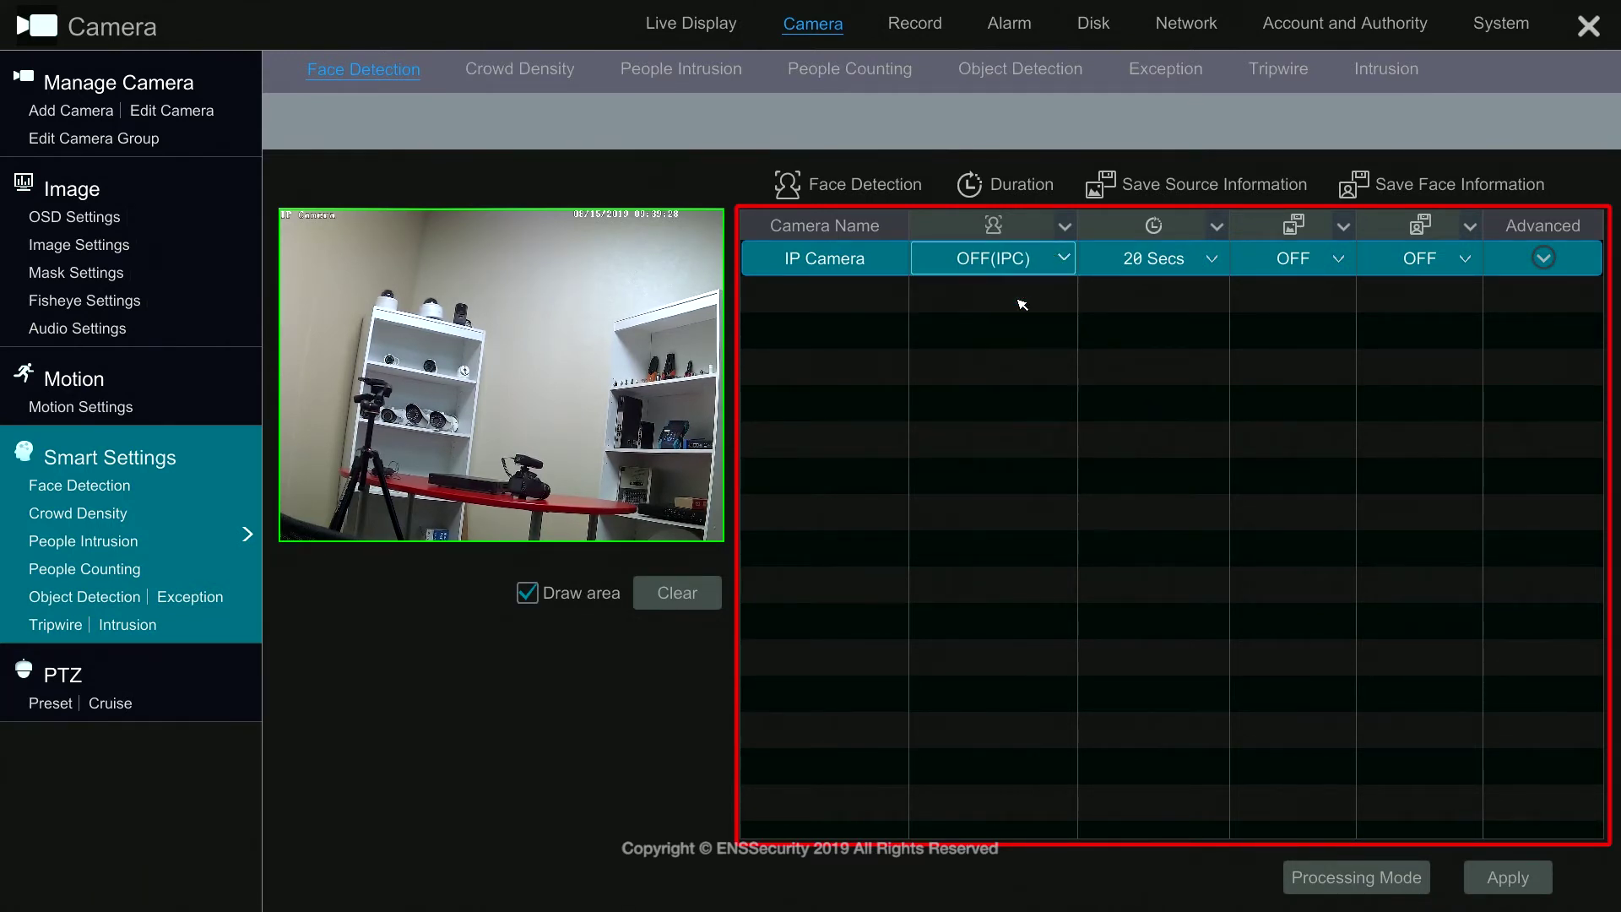
pyautogui.click(1293, 258)
pyautogui.click(1292, 290)
pyautogui.click(1419, 257)
pyautogui.click(1435, 295)
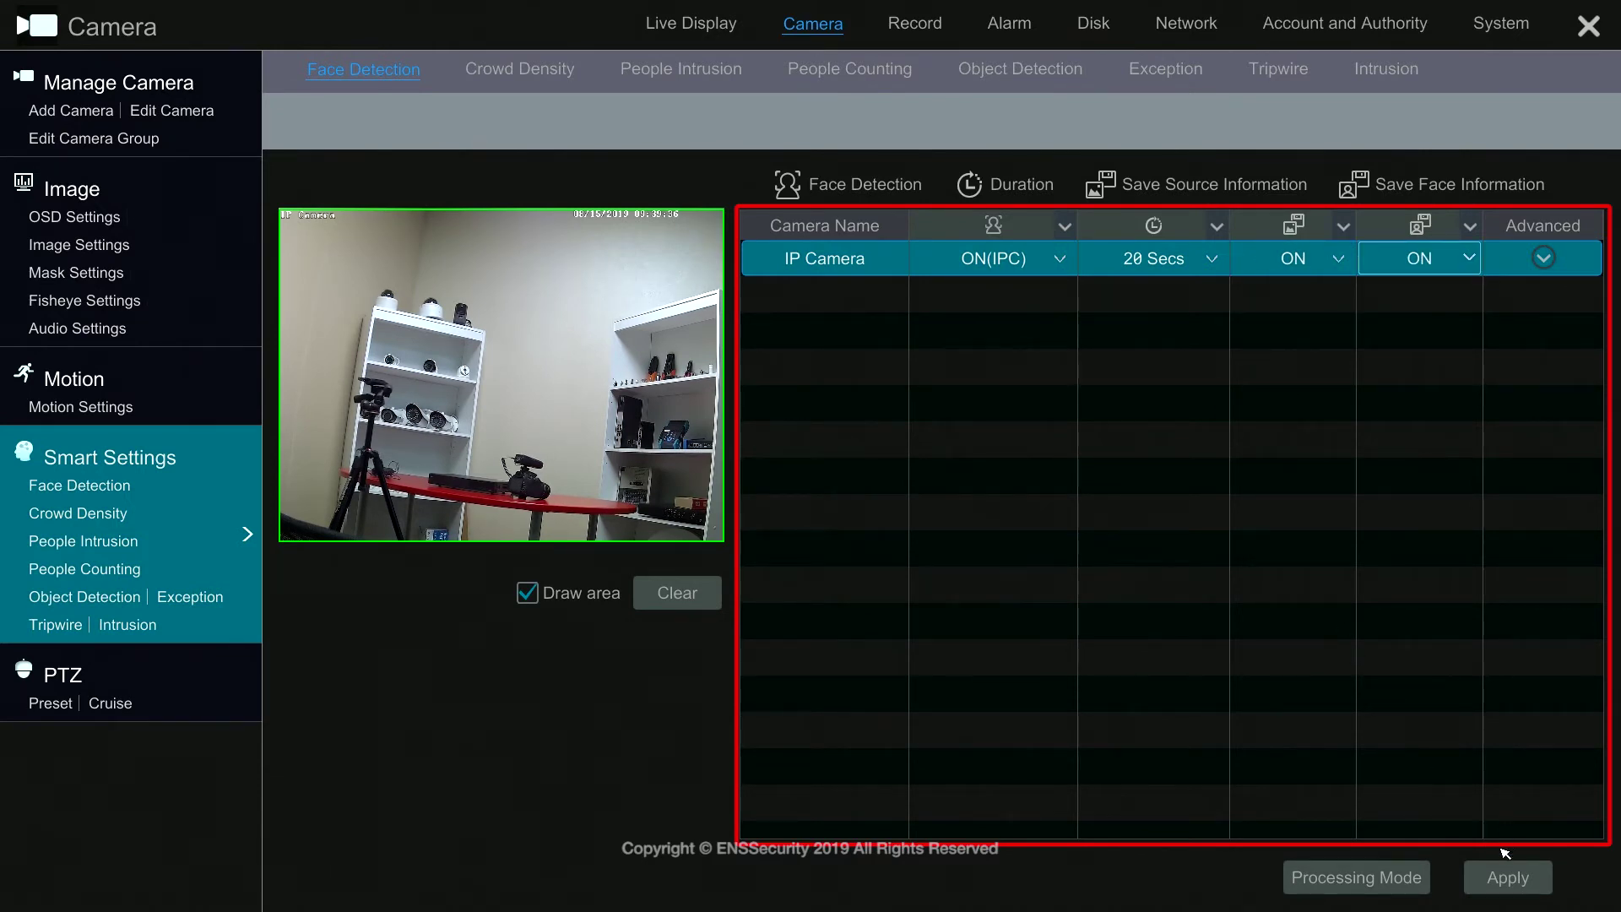
pyautogui.click(1498, 878)
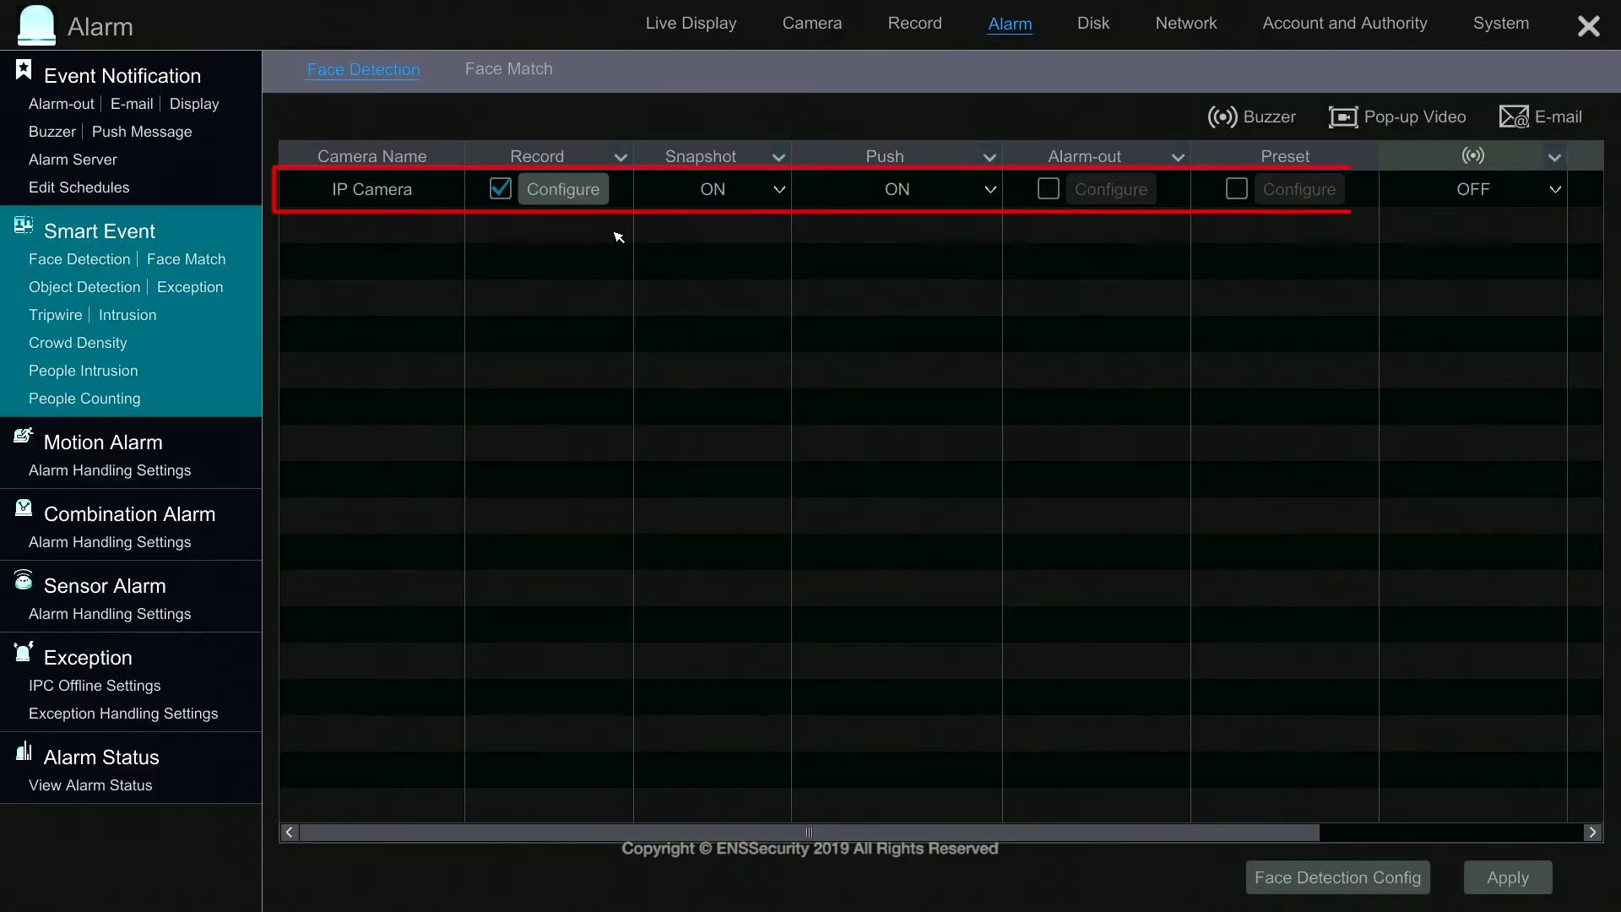
pyautogui.click(570, 194)
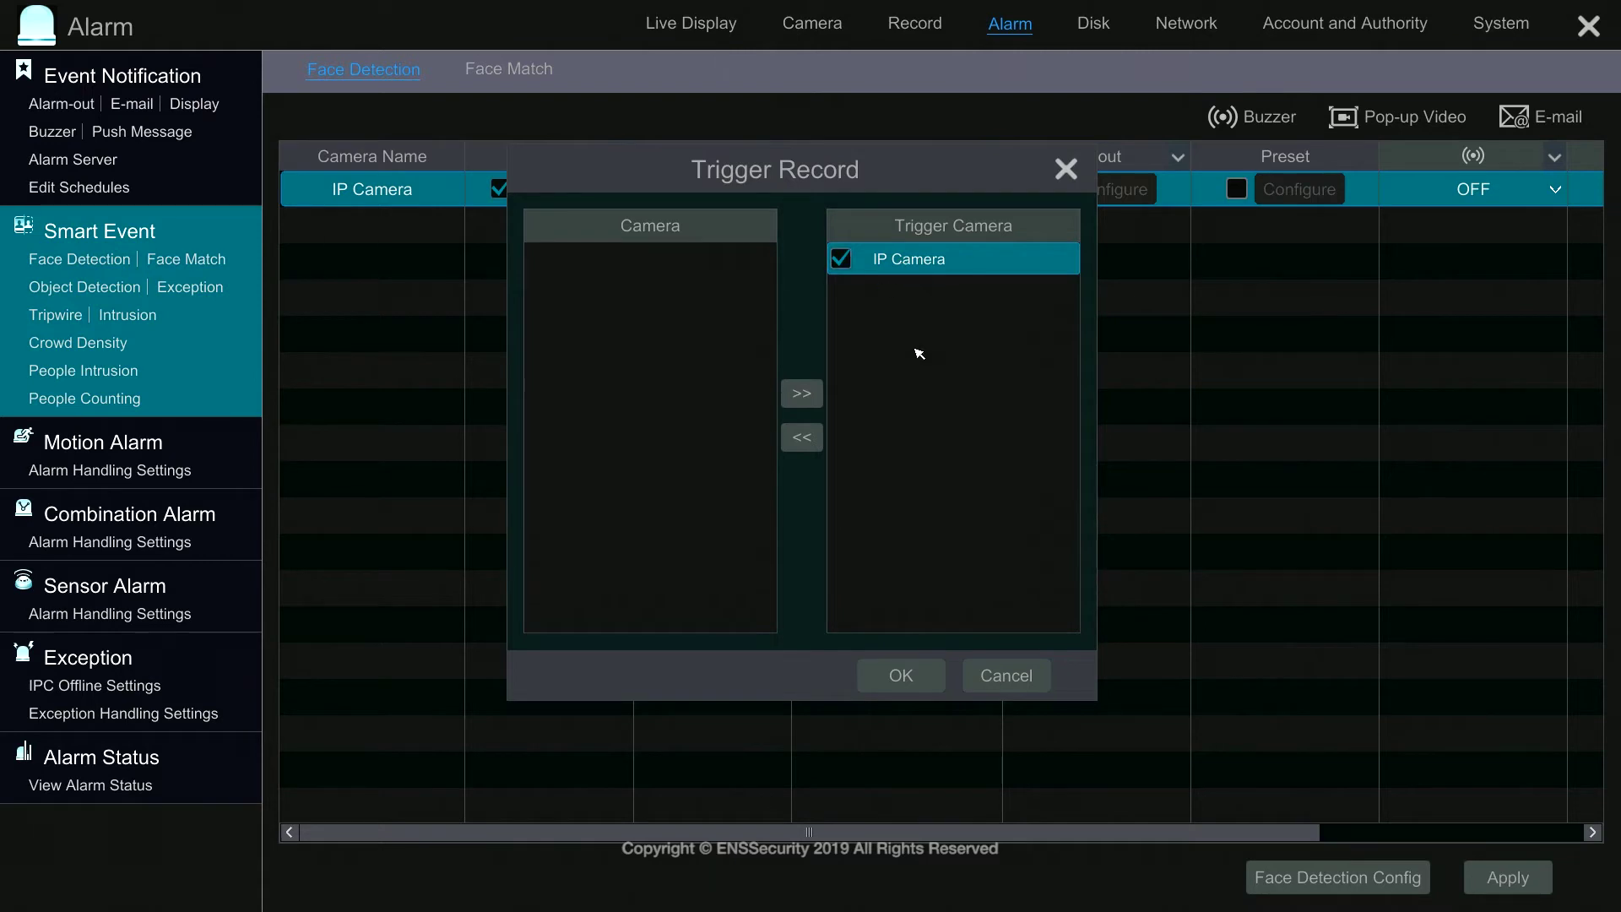
# Confirm IP Camera as the face-detection record trigger, then go to Face Match alarm settings.
pyautogui.click(924, 677)
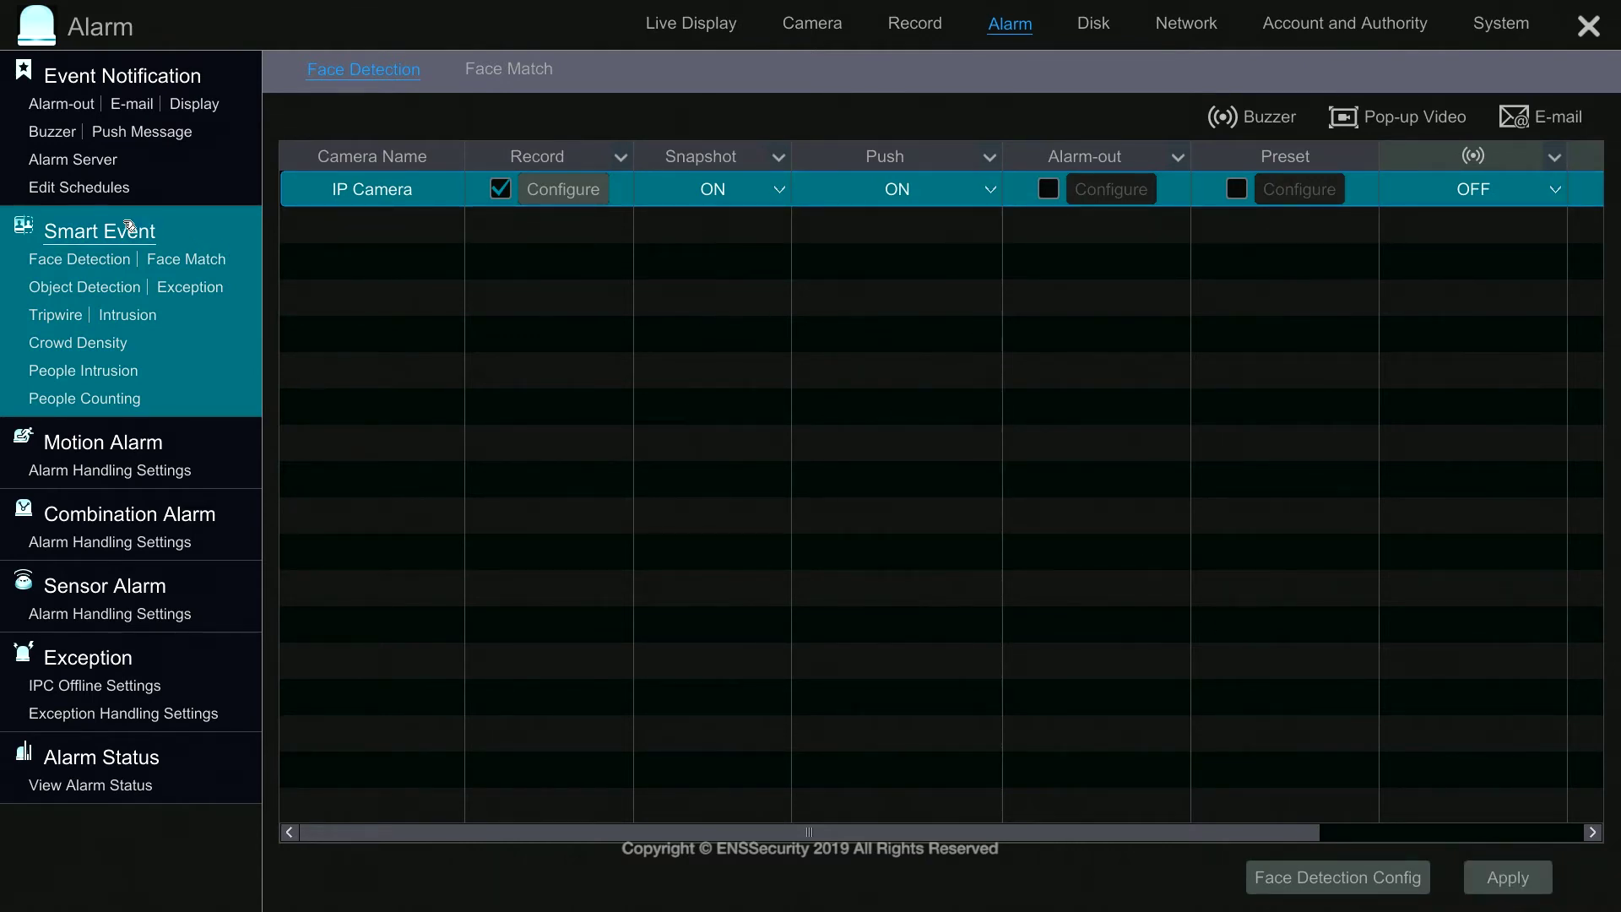
pyautogui.click(219, 262)
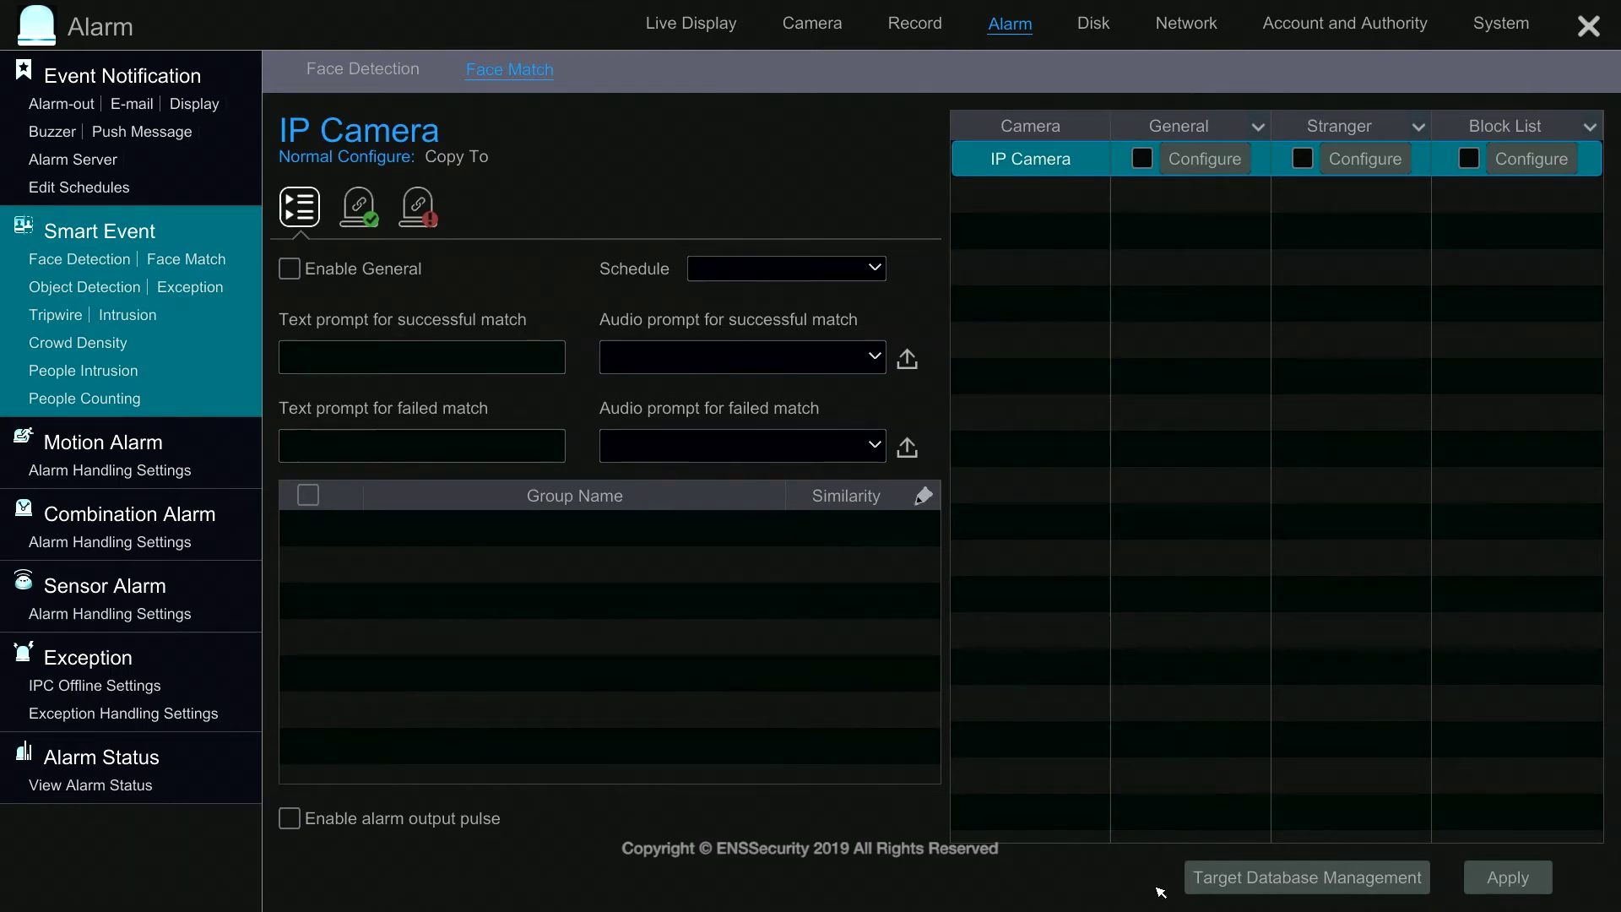
# Create and select a face group named 'ens' in the target face database.
pyautogui.click(1280, 880)
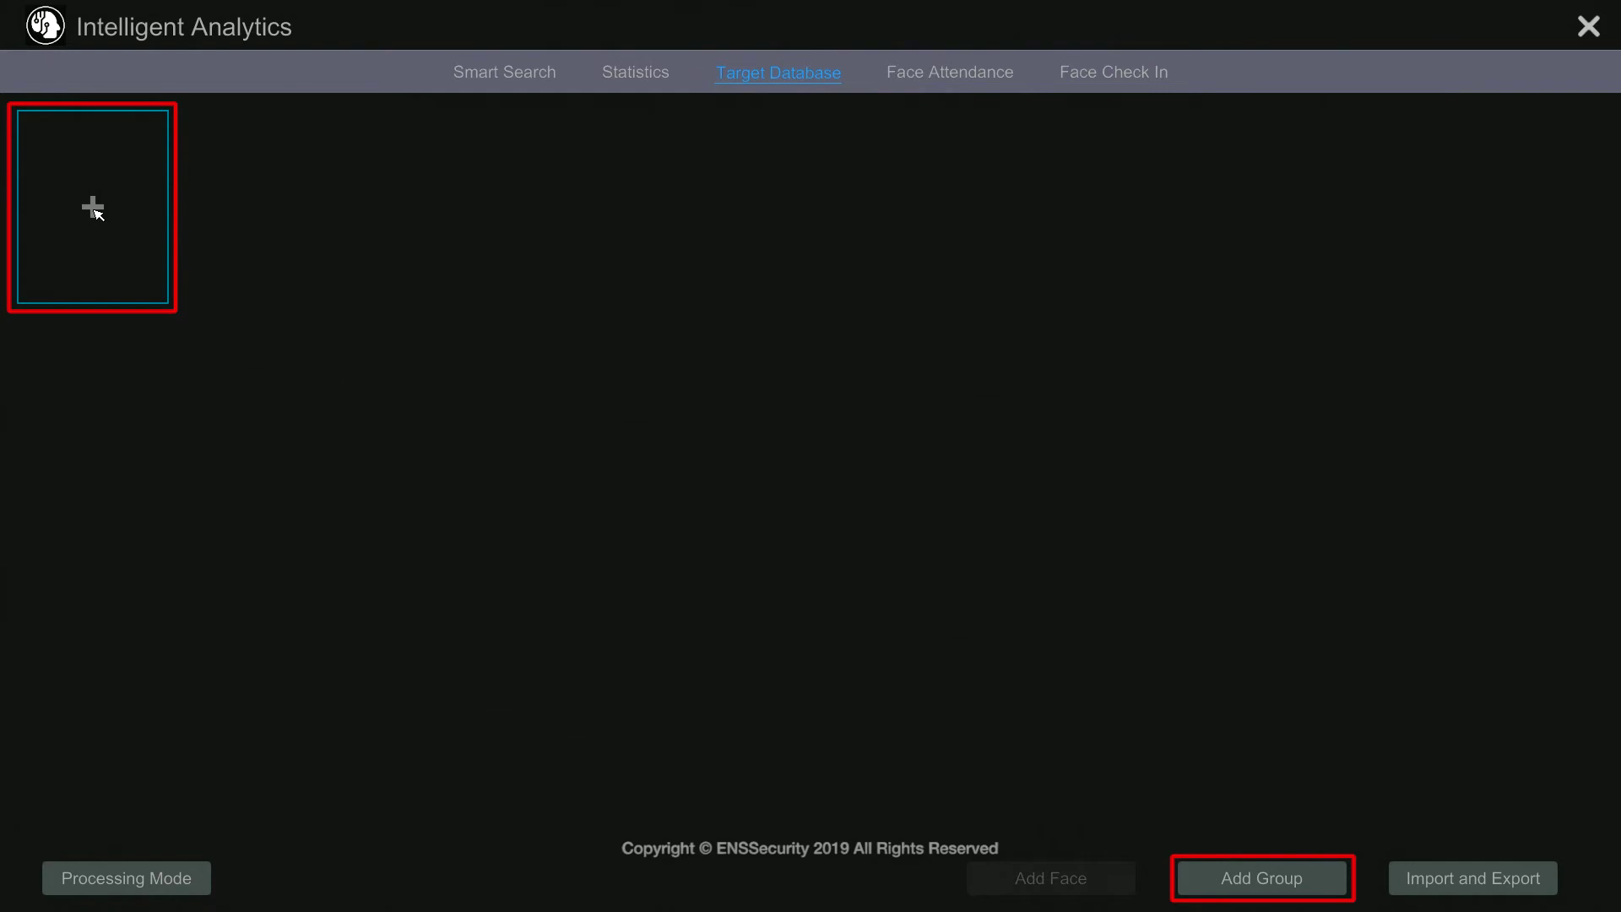
pyautogui.click(94, 210)
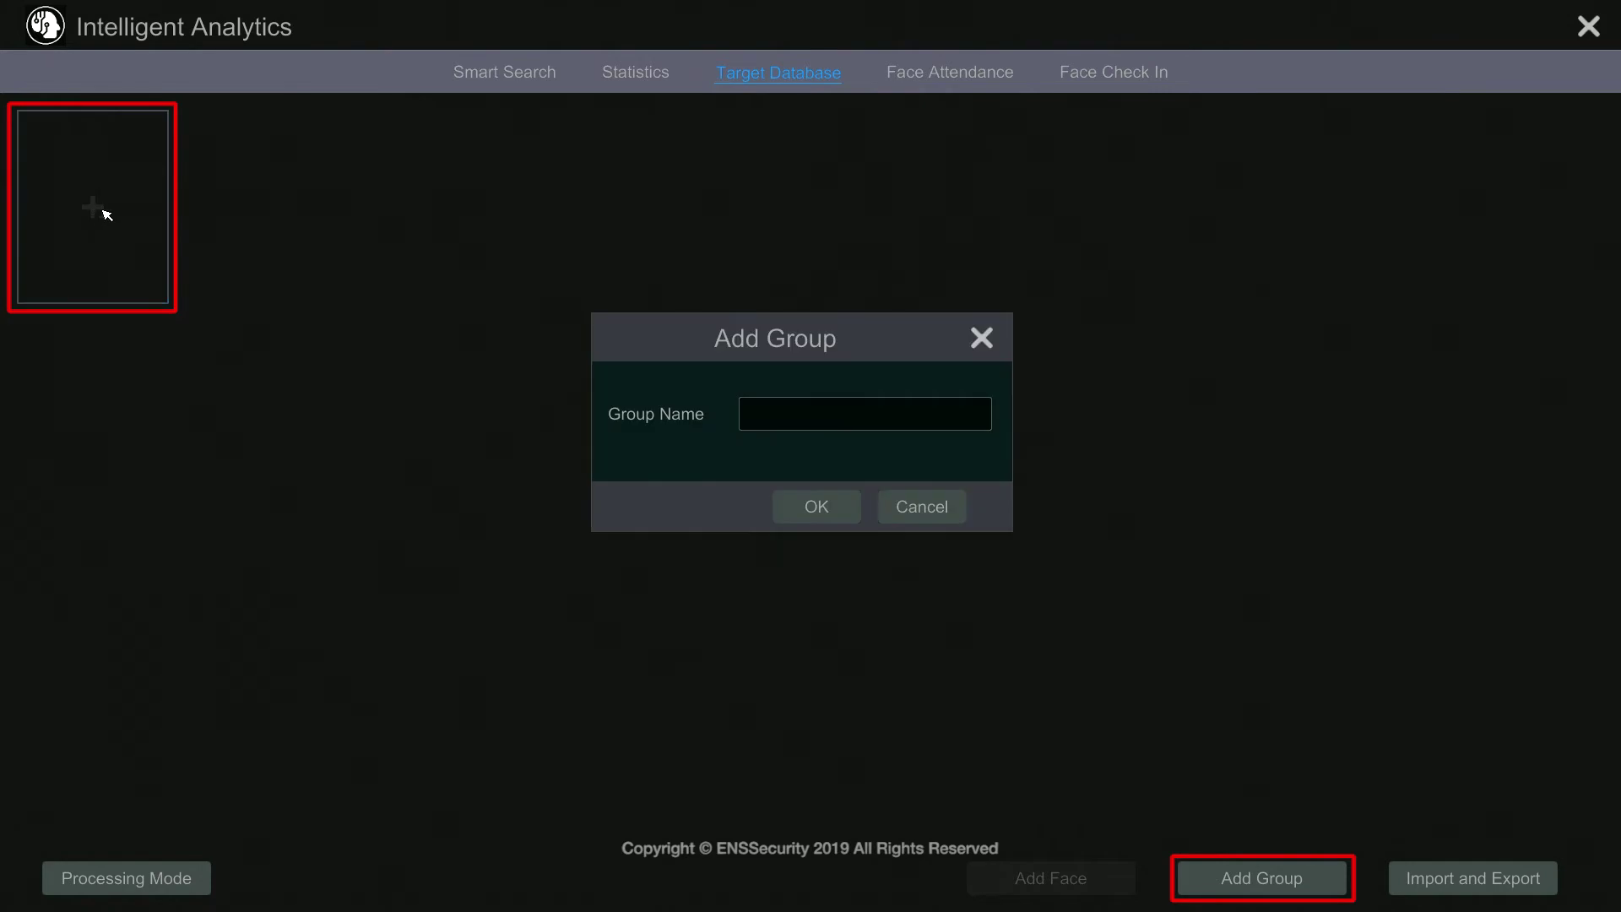
pyautogui.click(855, 415)
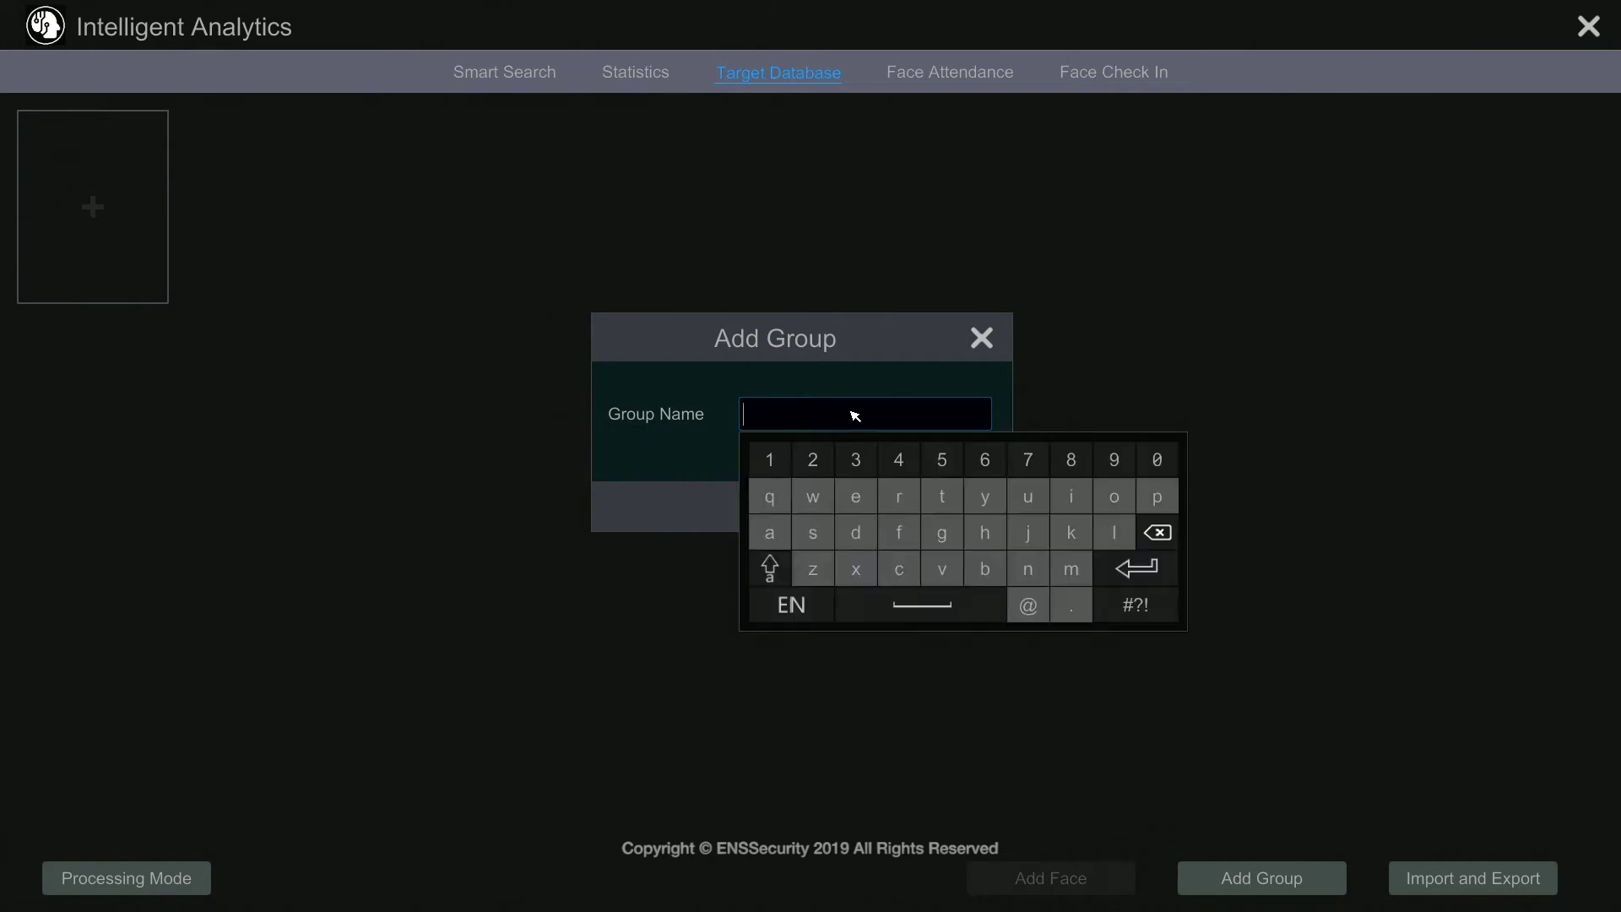
pyautogui.click(855, 497)
pyautogui.click(1028, 568)
pyautogui.click(812, 532)
pyautogui.click(1136, 568)
pyautogui.click(813, 508)
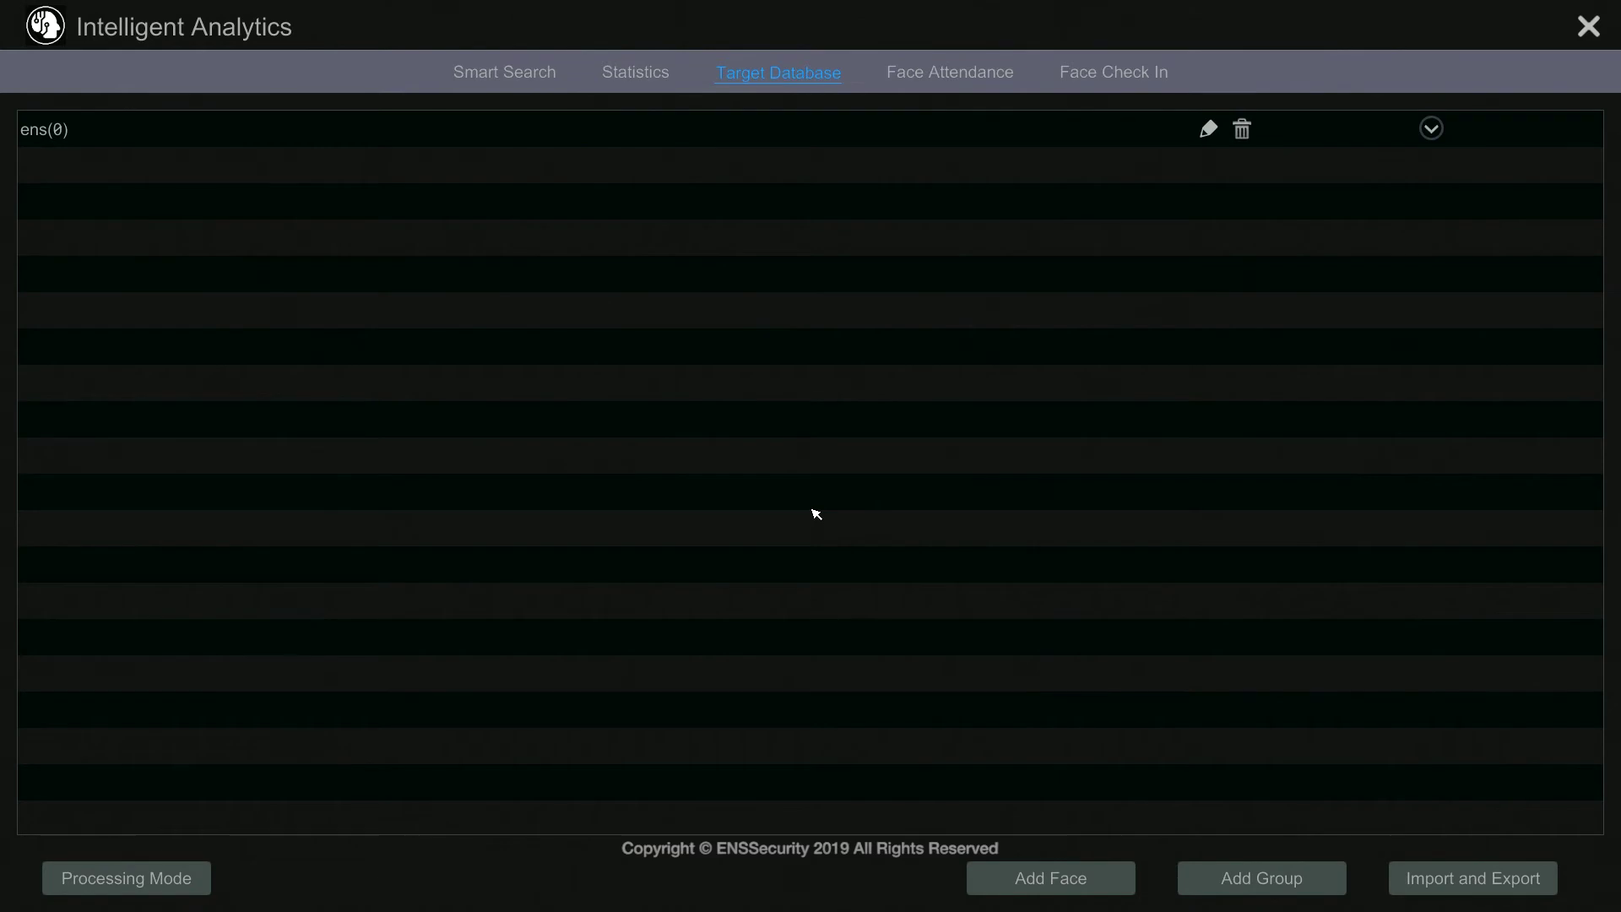
pyautogui.click(47, 137)
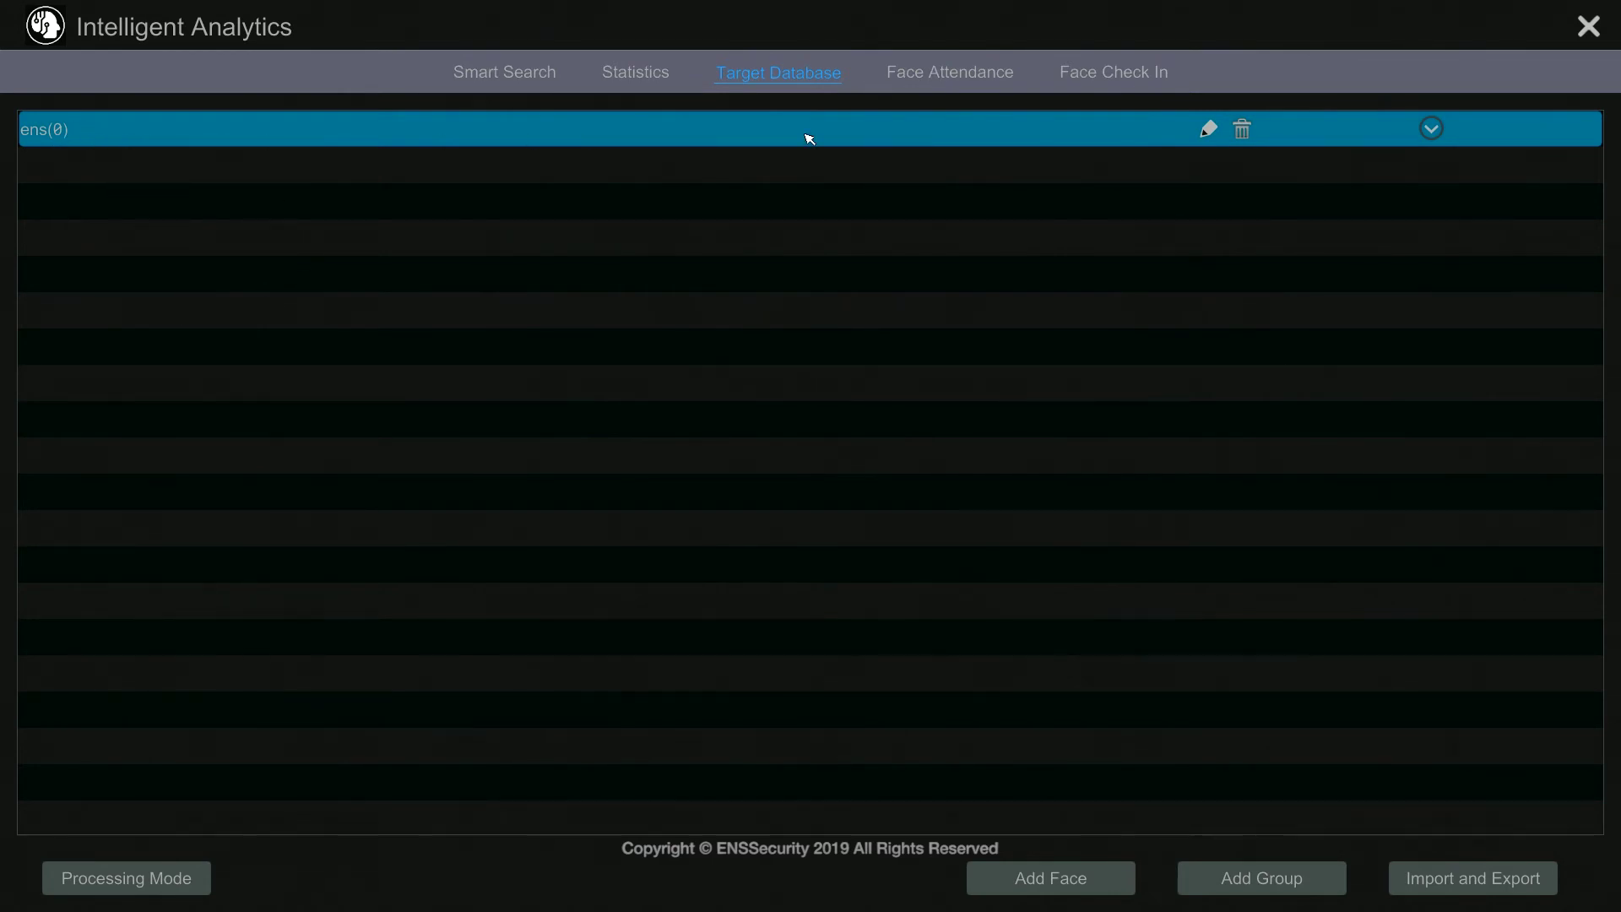
pyautogui.click(170, 886)
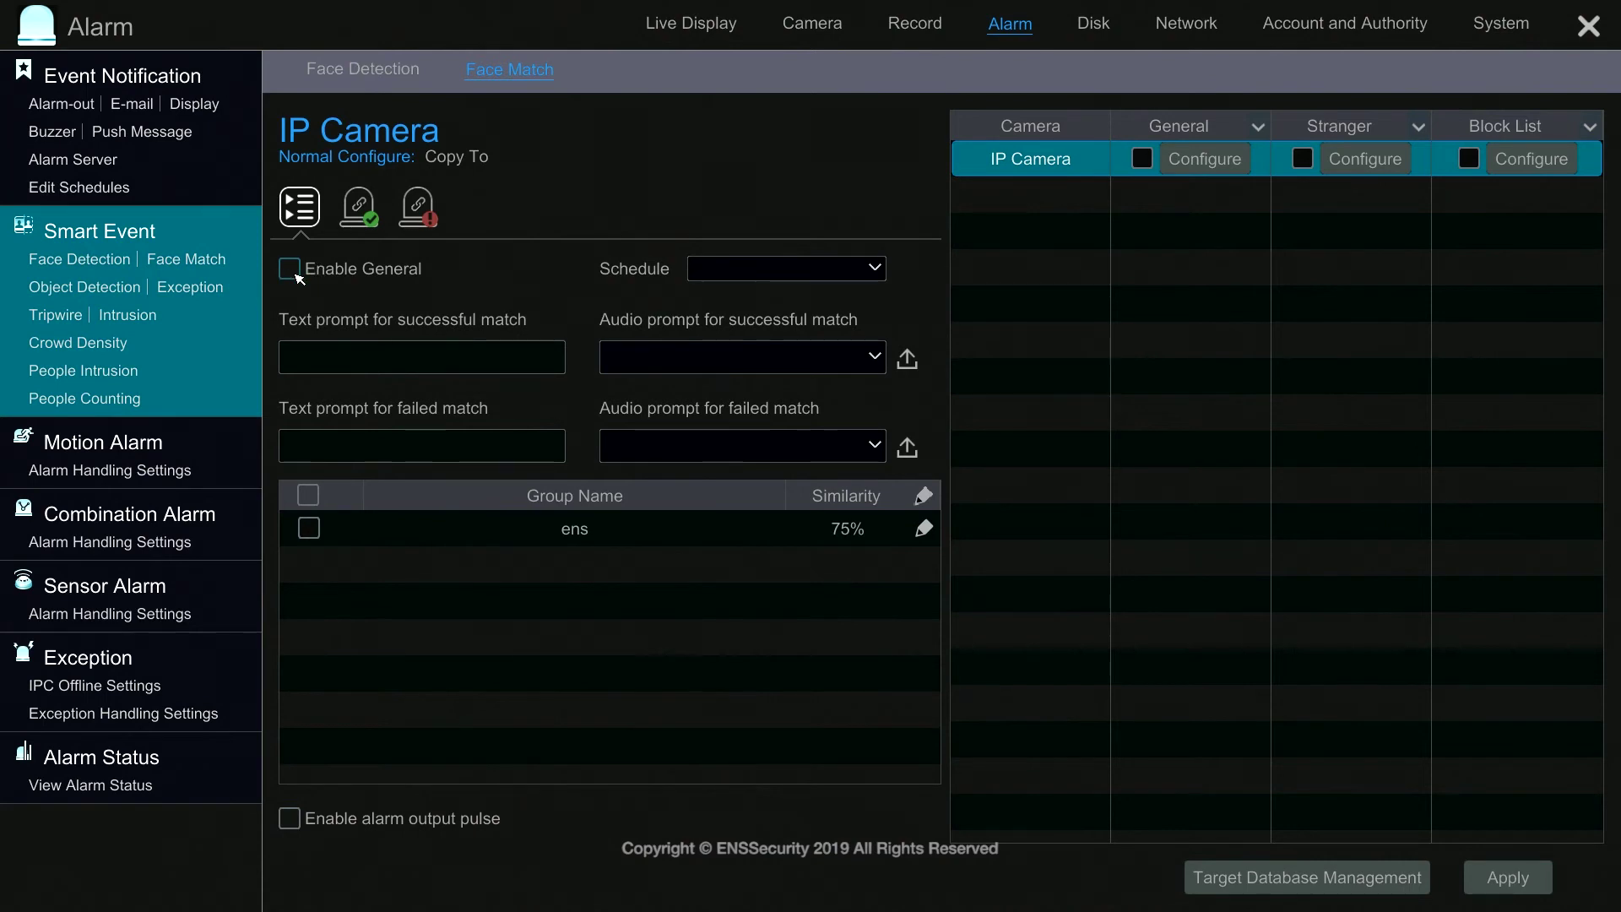
# Enable General face matching for IP Camera against group 'ens', apply, and close.
pyautogui.click(289, 270)
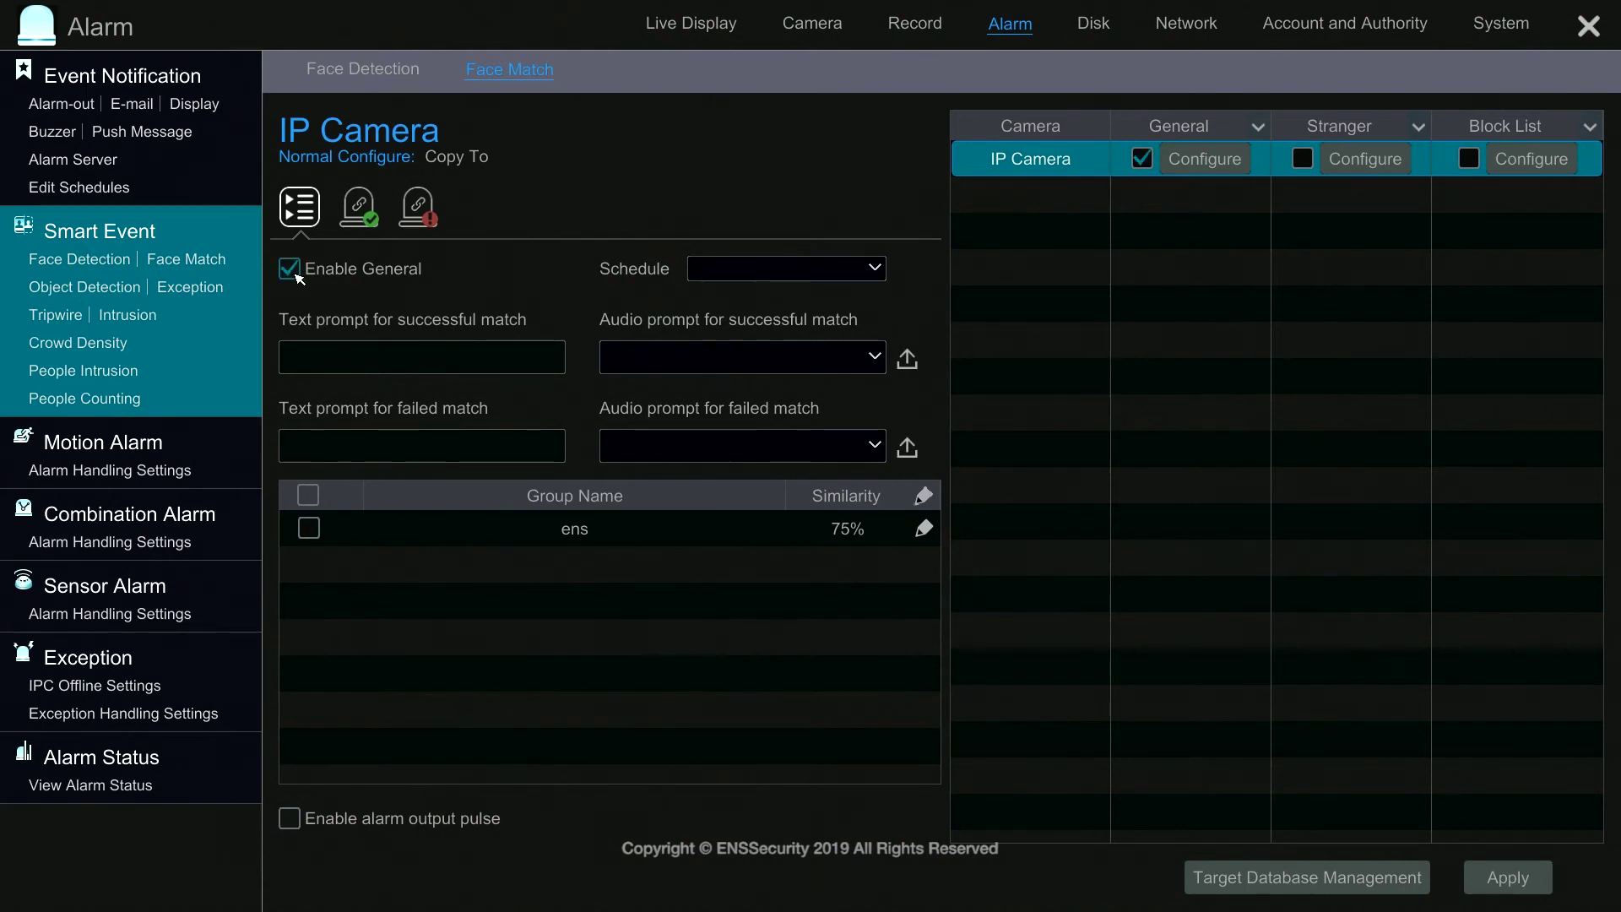
pyautogui.click(309, 529)
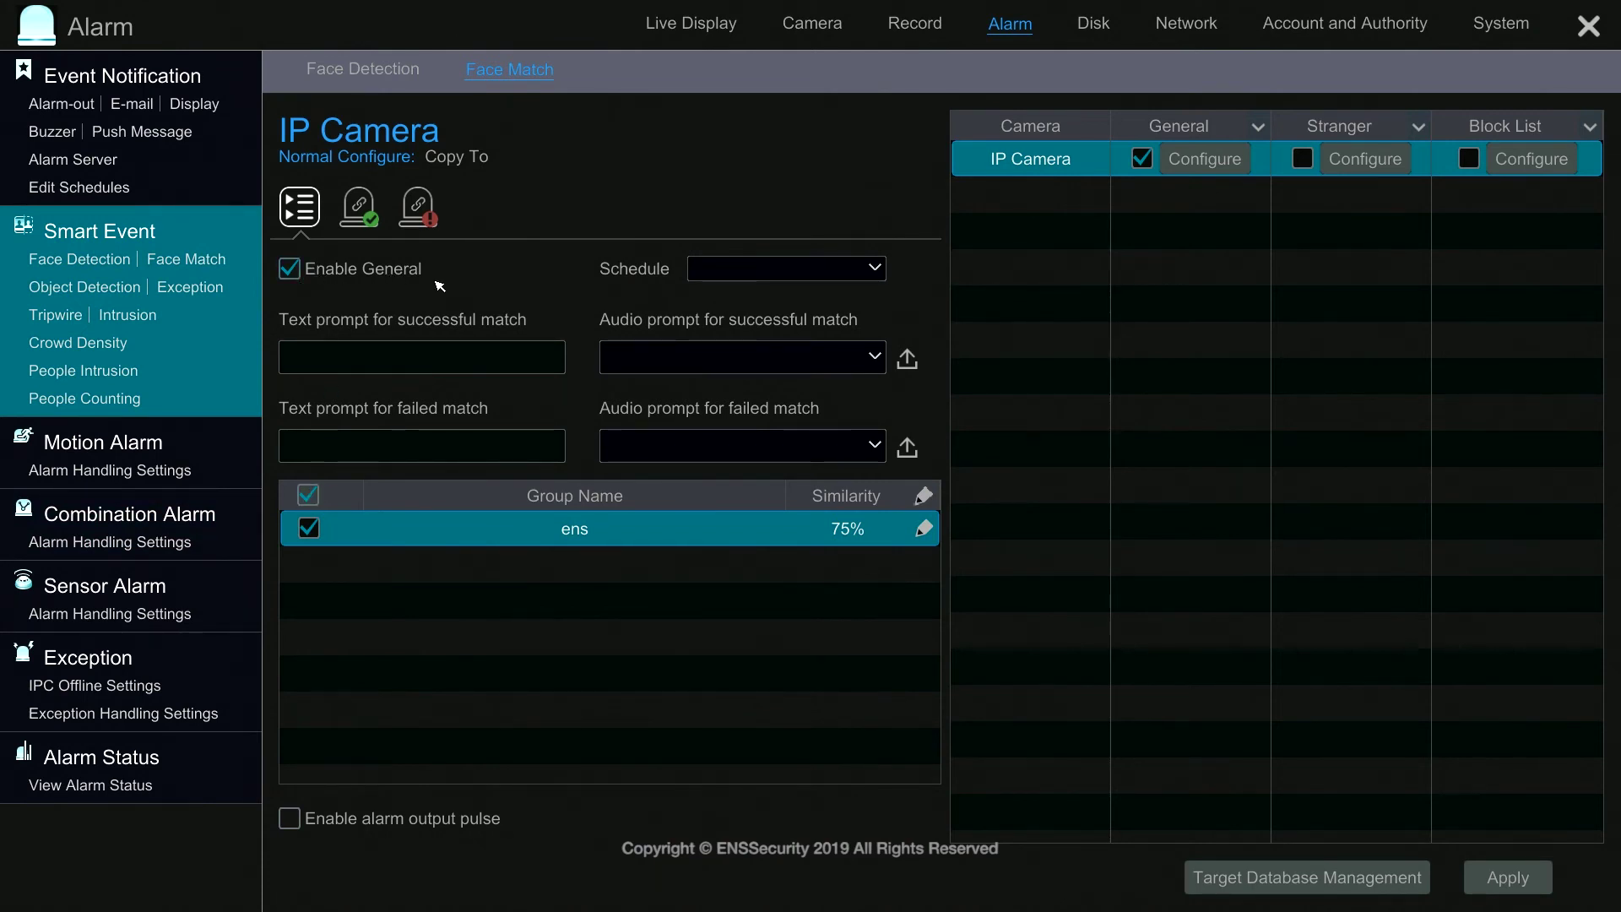
pyautogui.click(1507, 877)
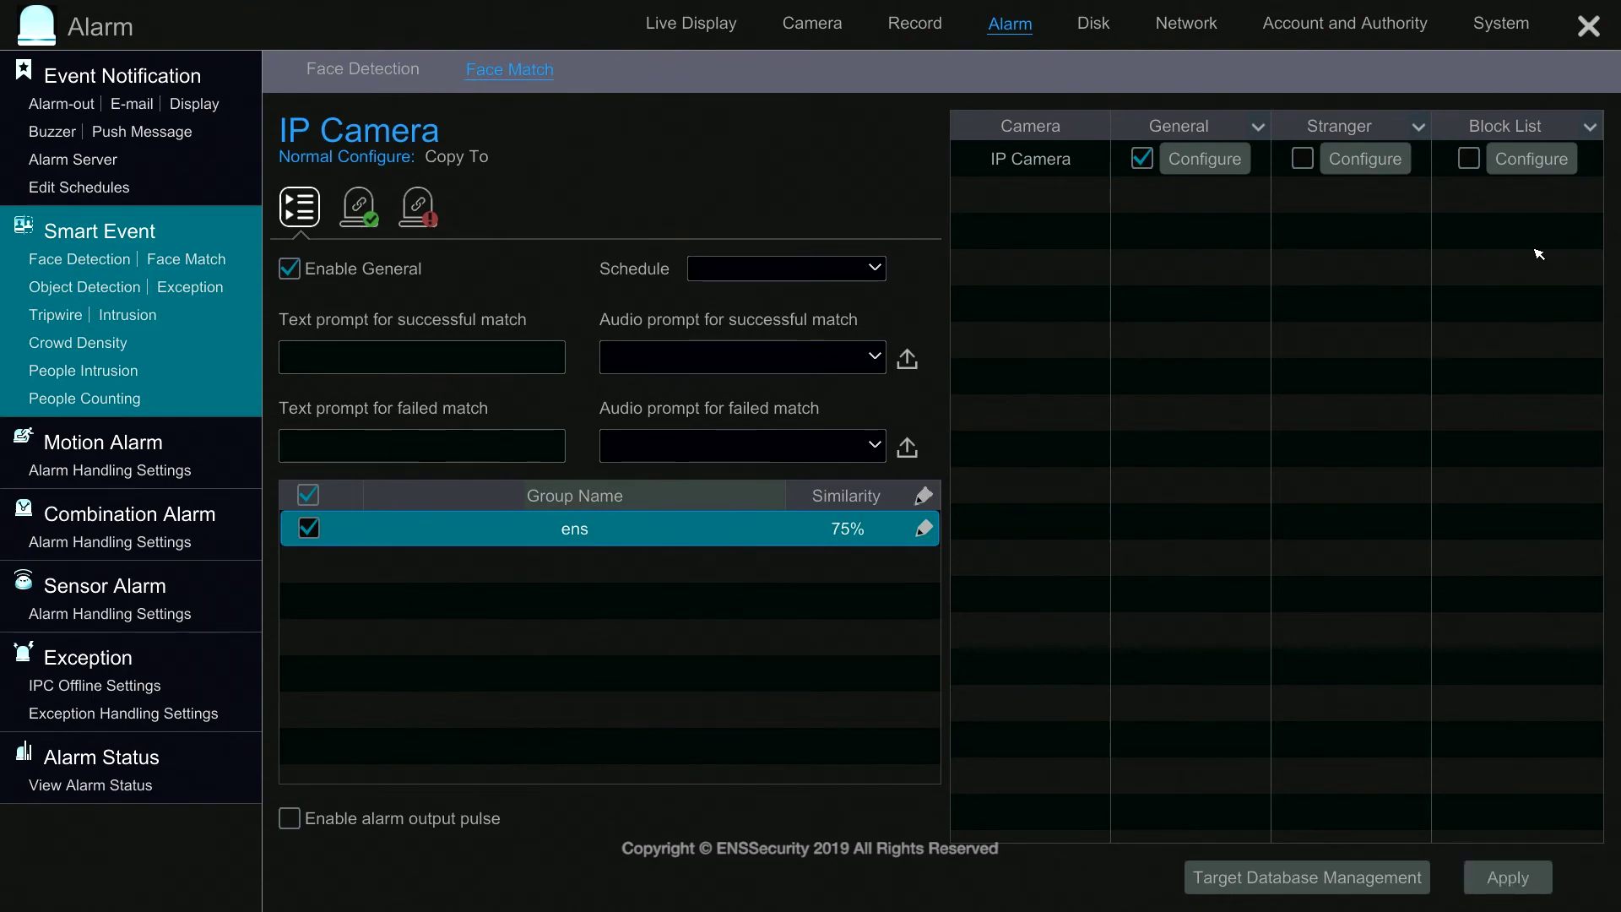
pyautogui.click(1579, 32)
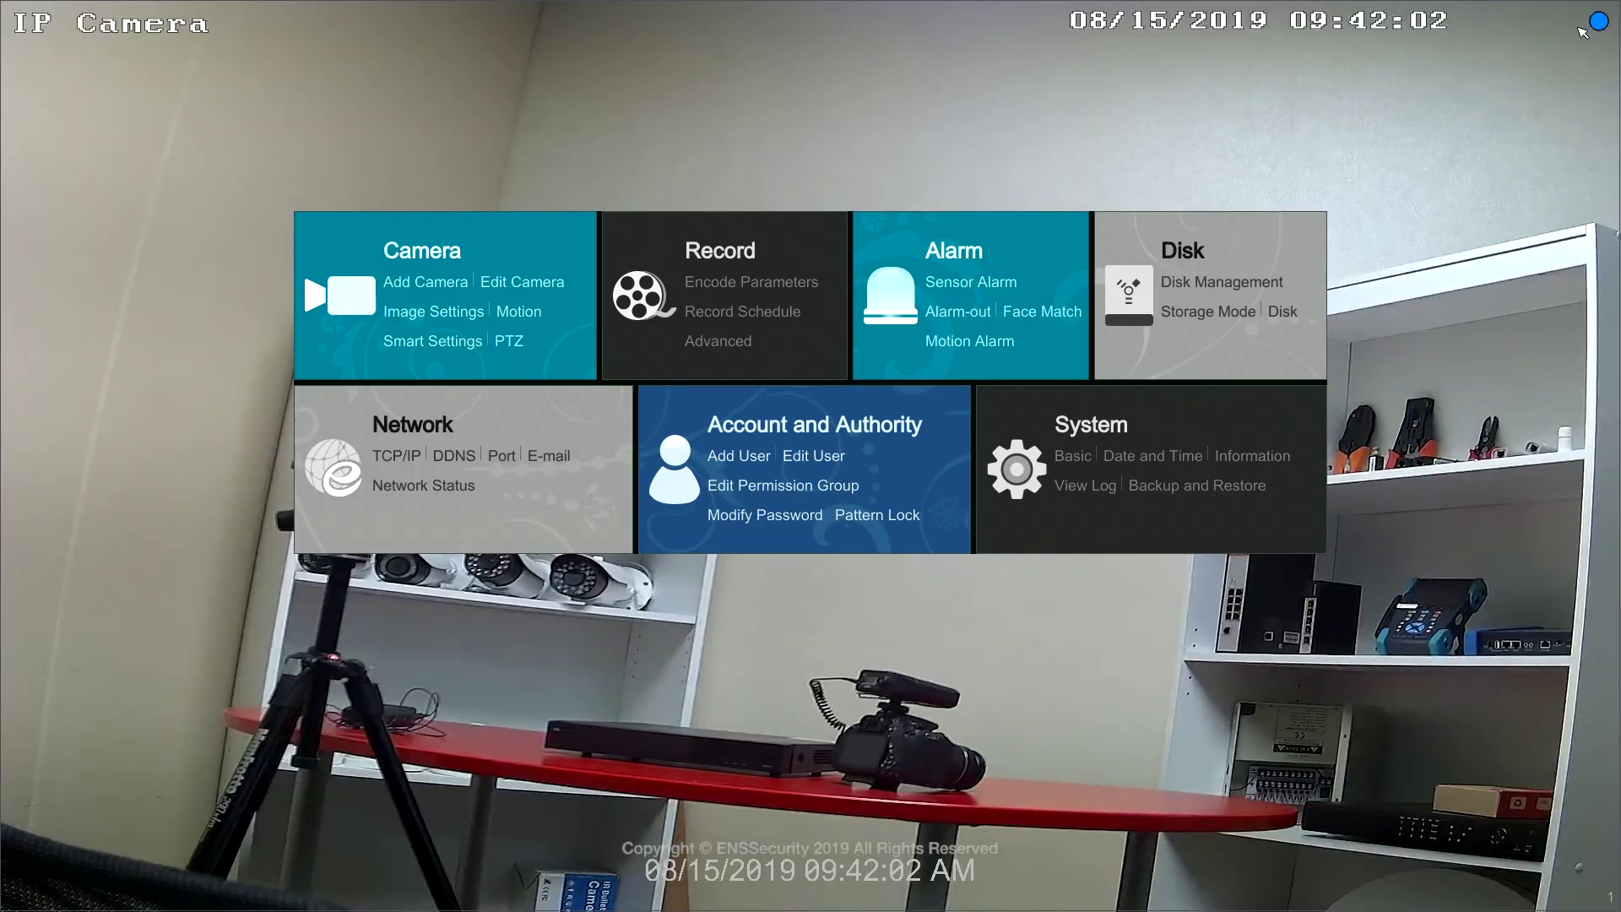
# Leave the main menu and show the live view windowed beside the camera list.
pyautogui.rightClick(1586, 32)
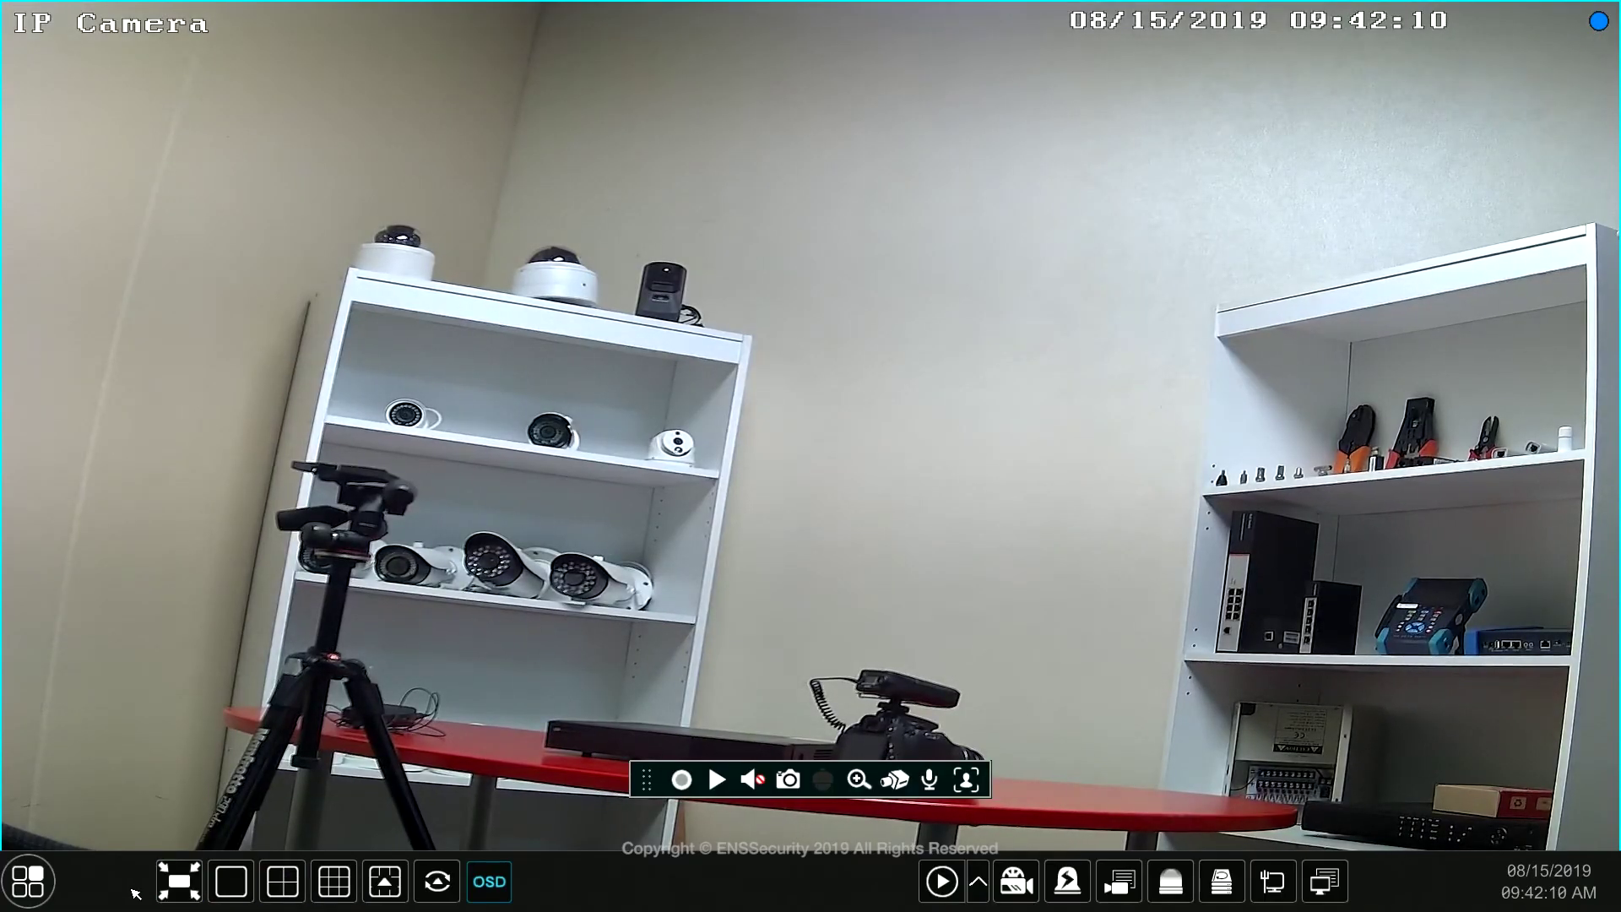
pyautogui.click(175, 895)
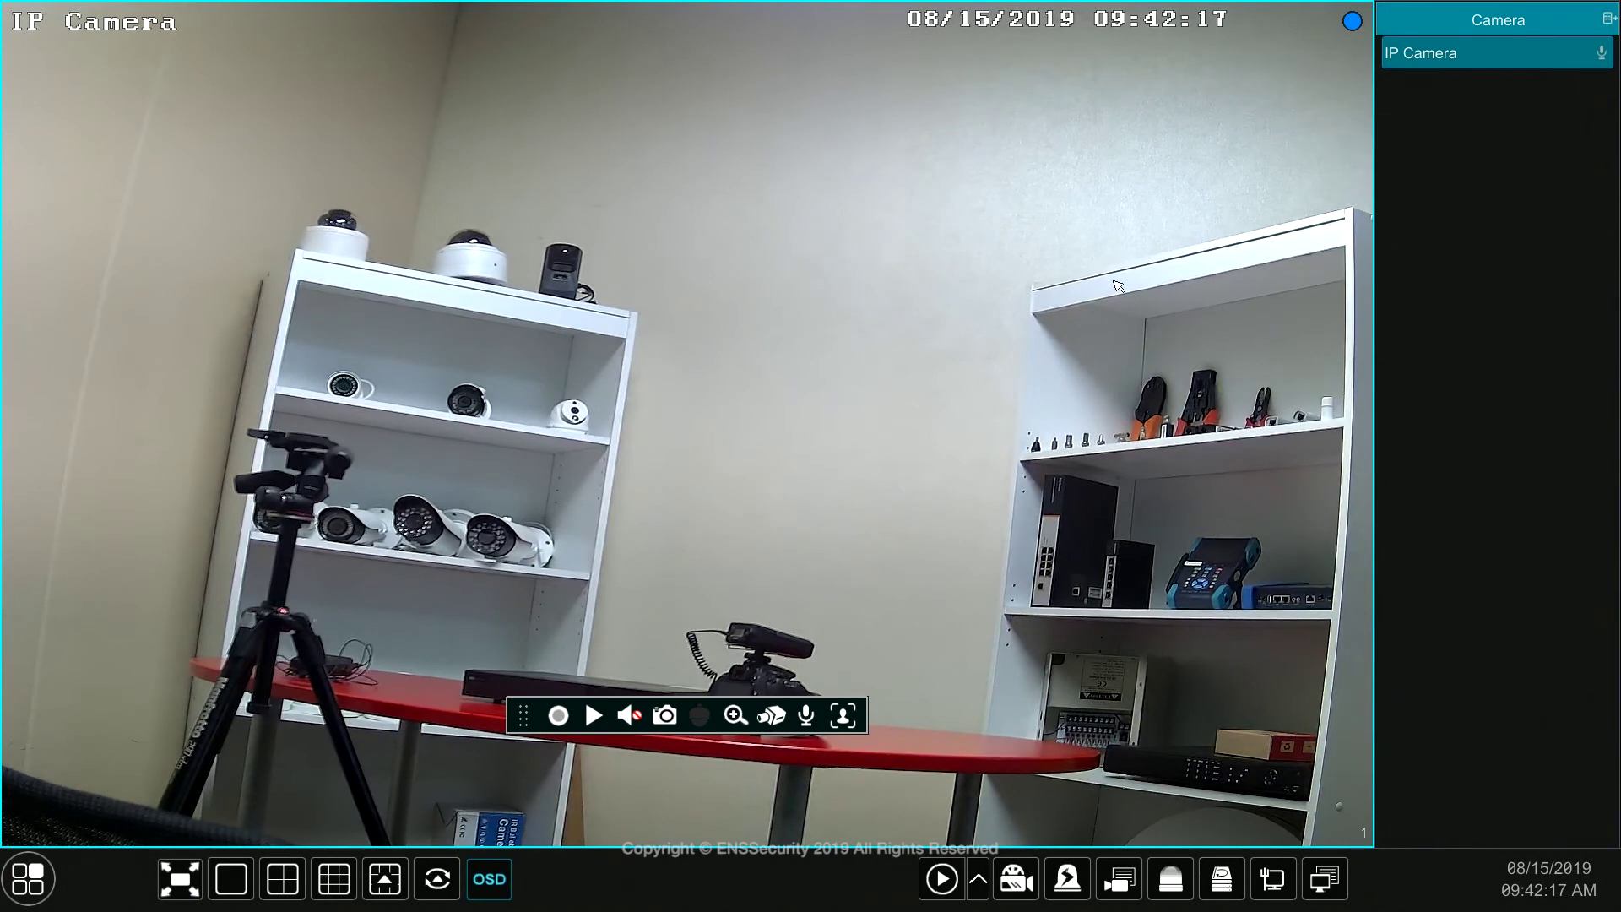
pyautogui.rightClick(766, 231)
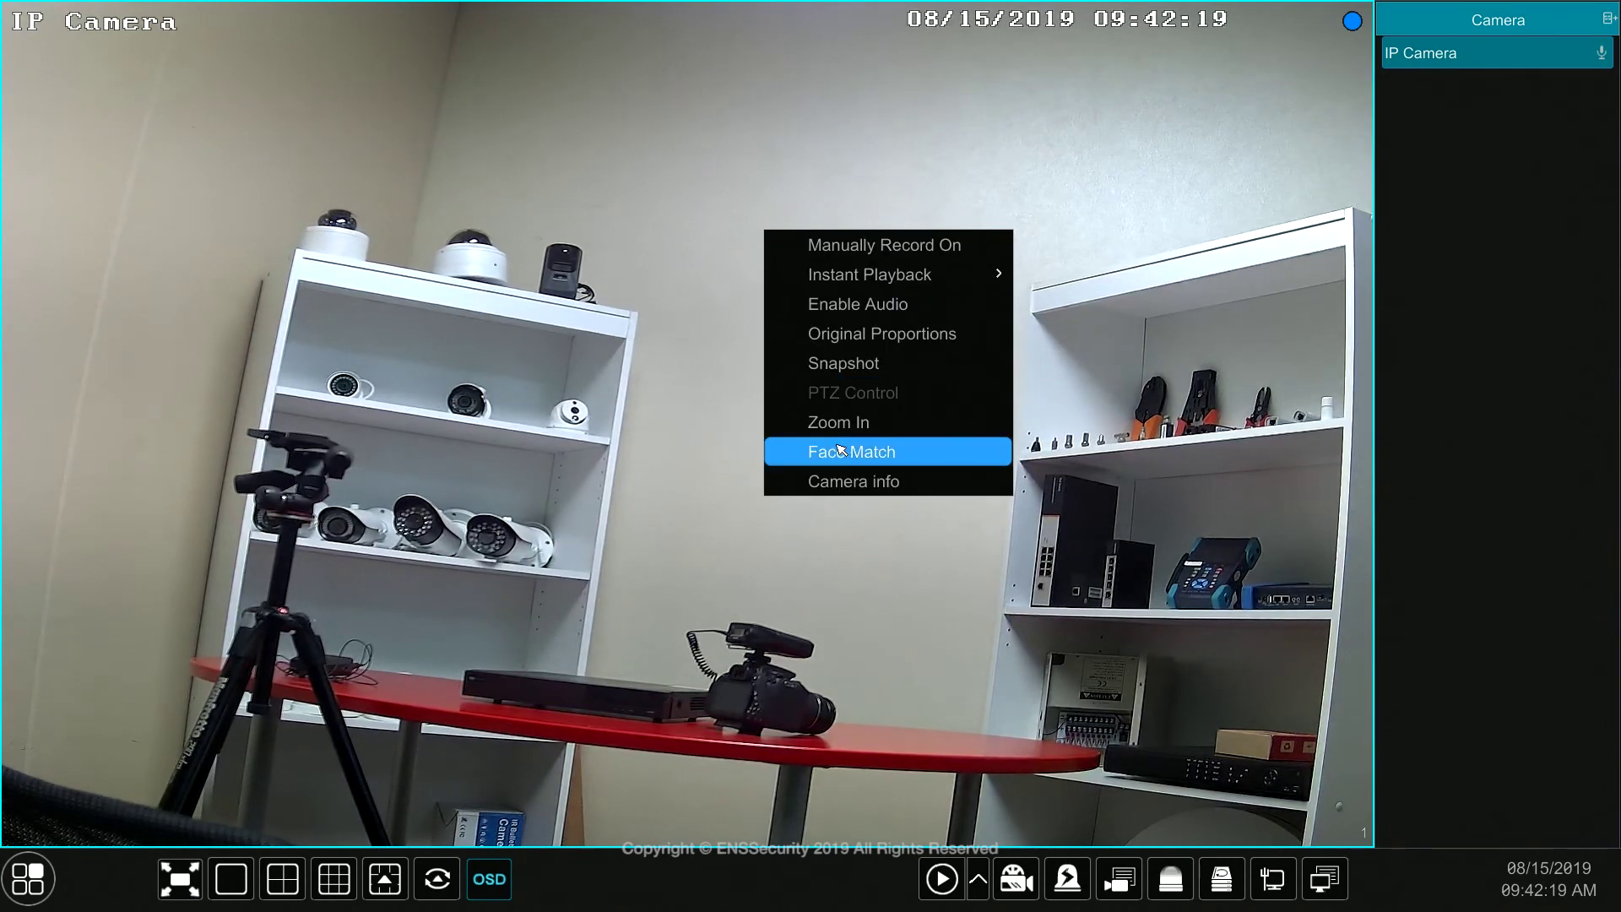
pyautogui.click(1158, 414)
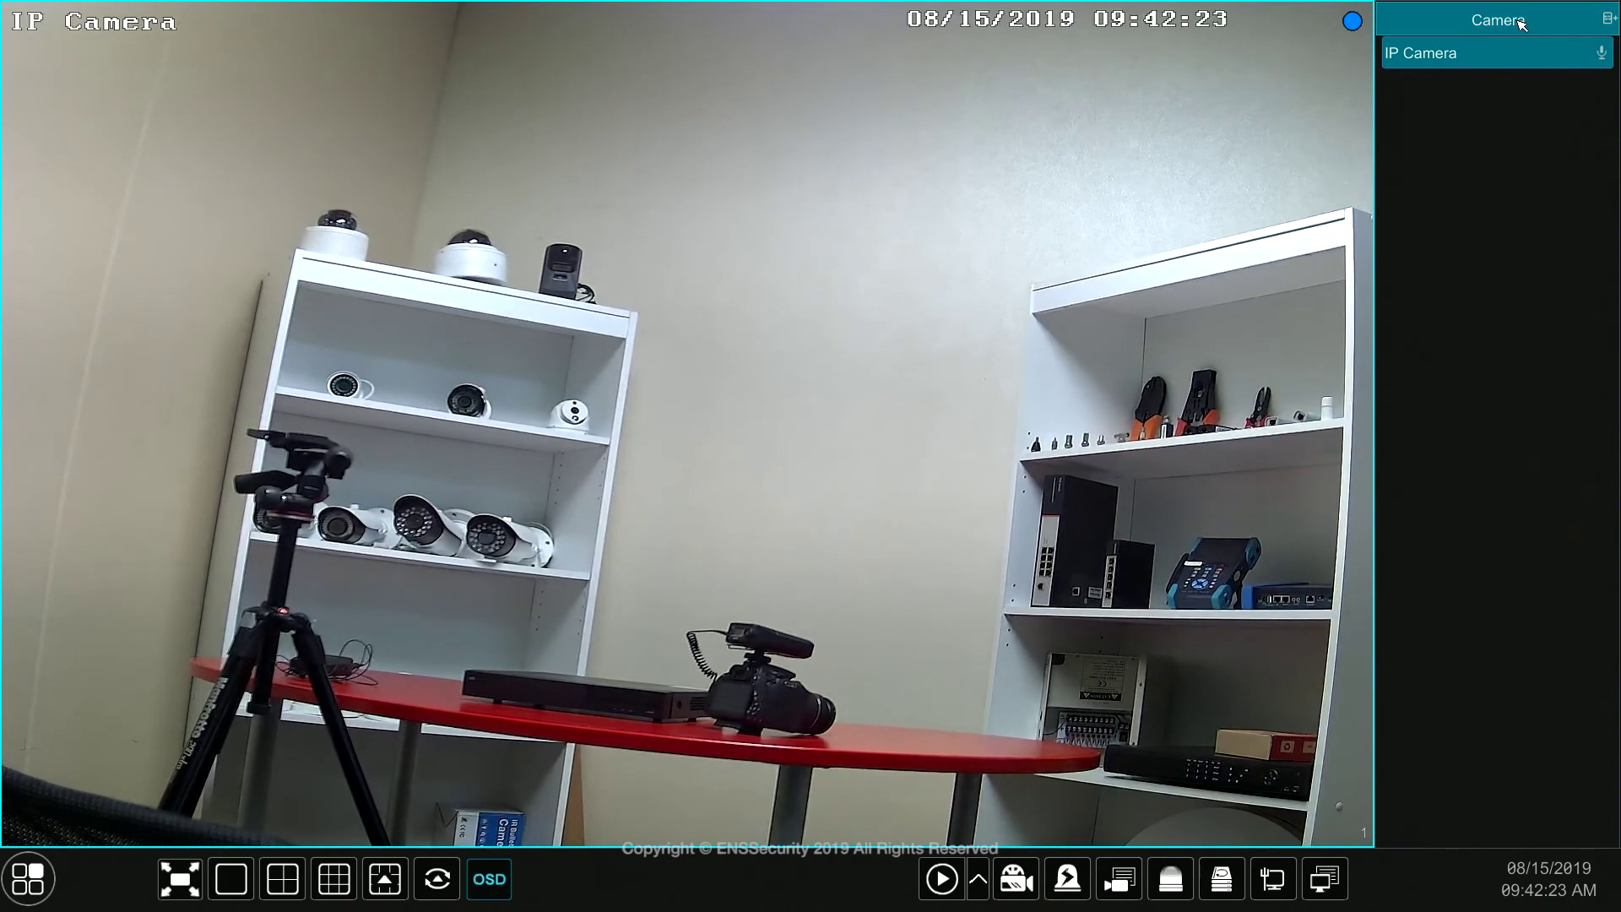
# Show the Face Match panel beside live view with the face tracking box enabled.
pyautogui.click(1609, 22)
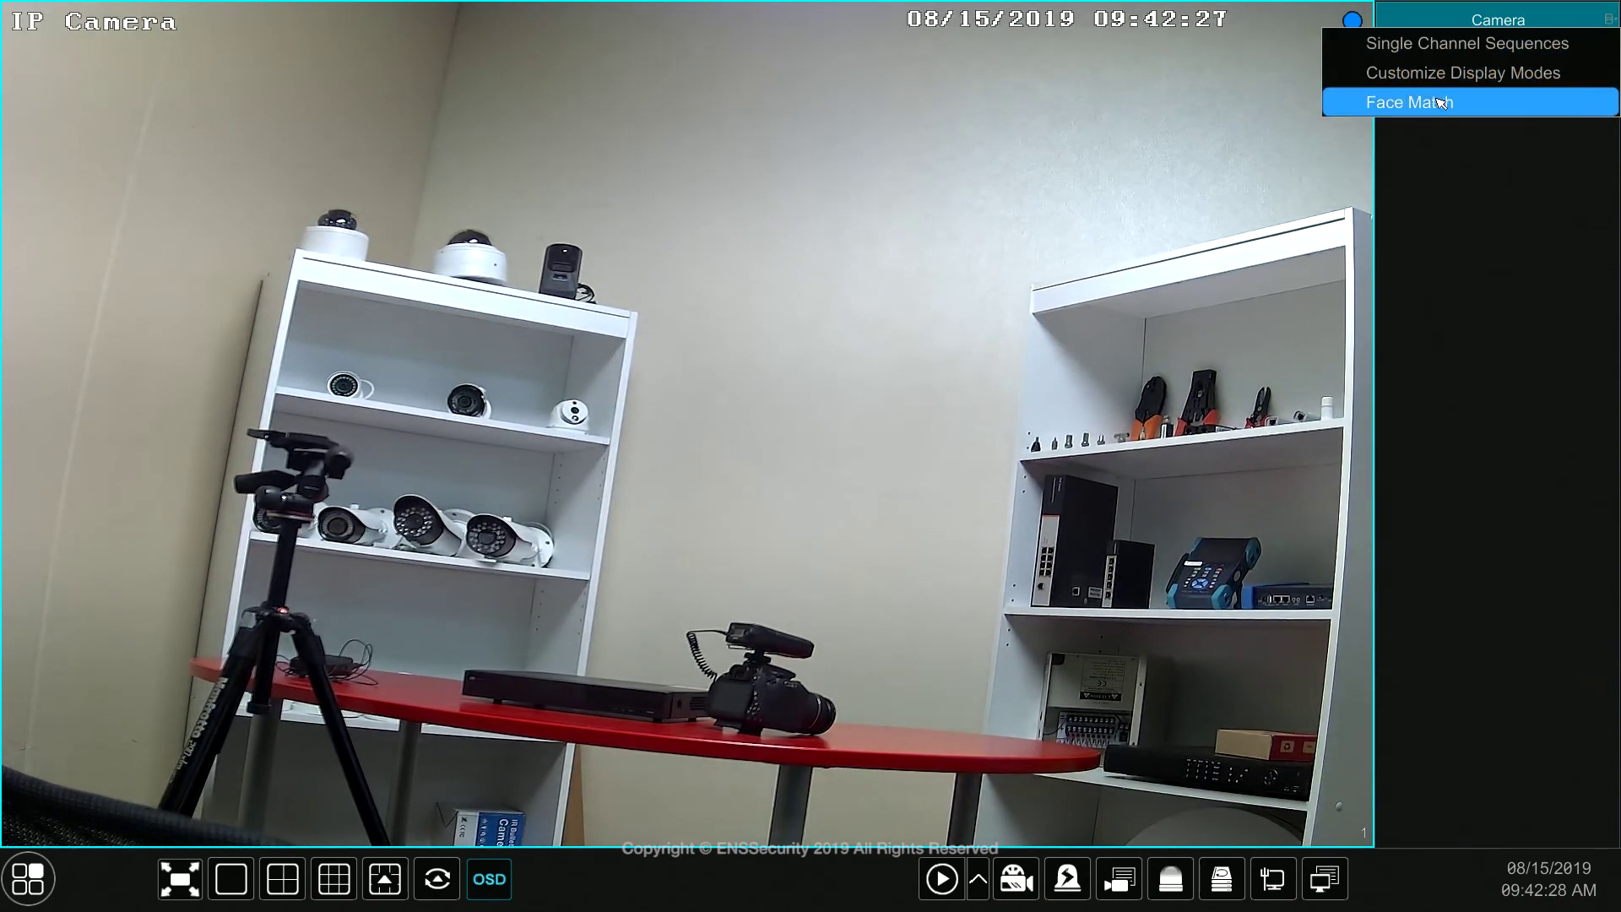
pyautogui.click(1440, 107)
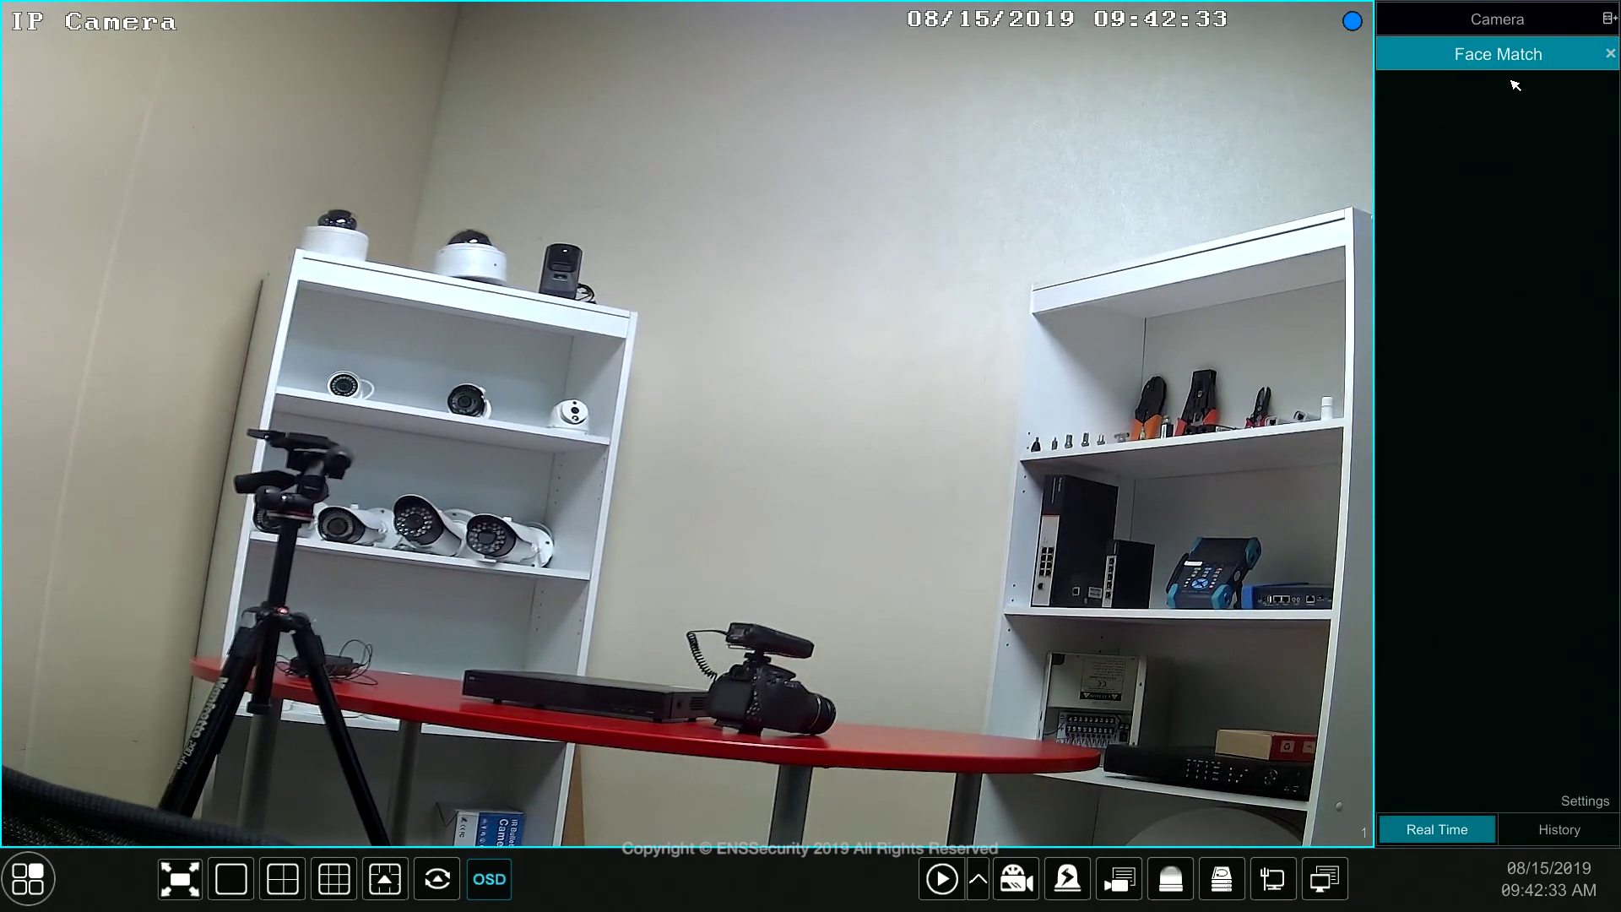
pyautogui.click(1594, 798)
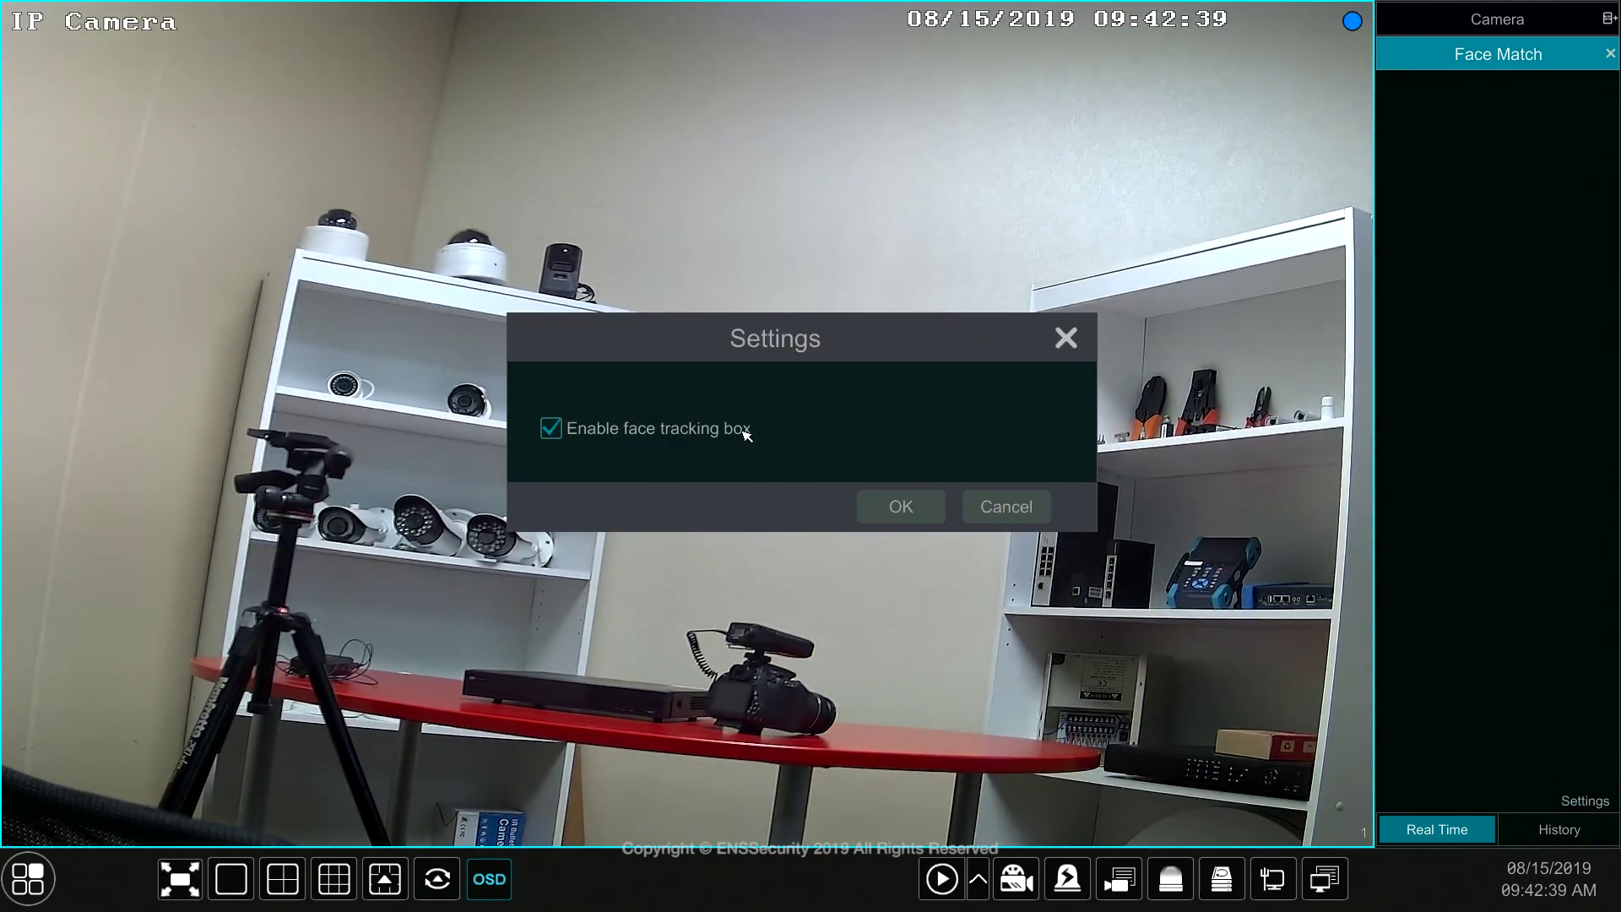
pyautogui.click(897, 506)
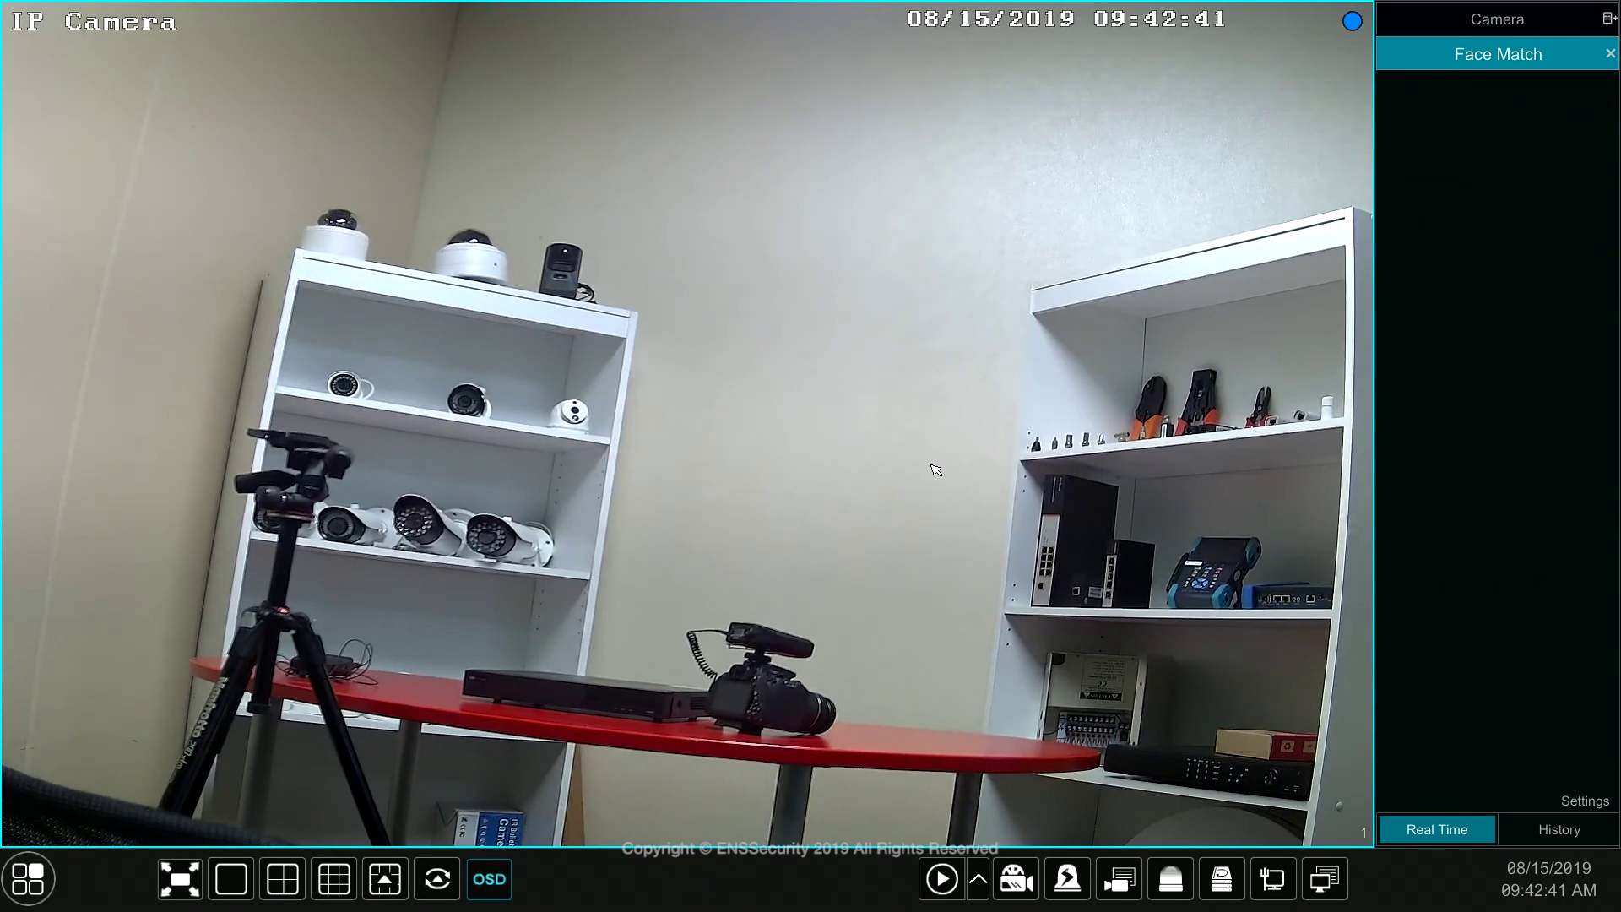